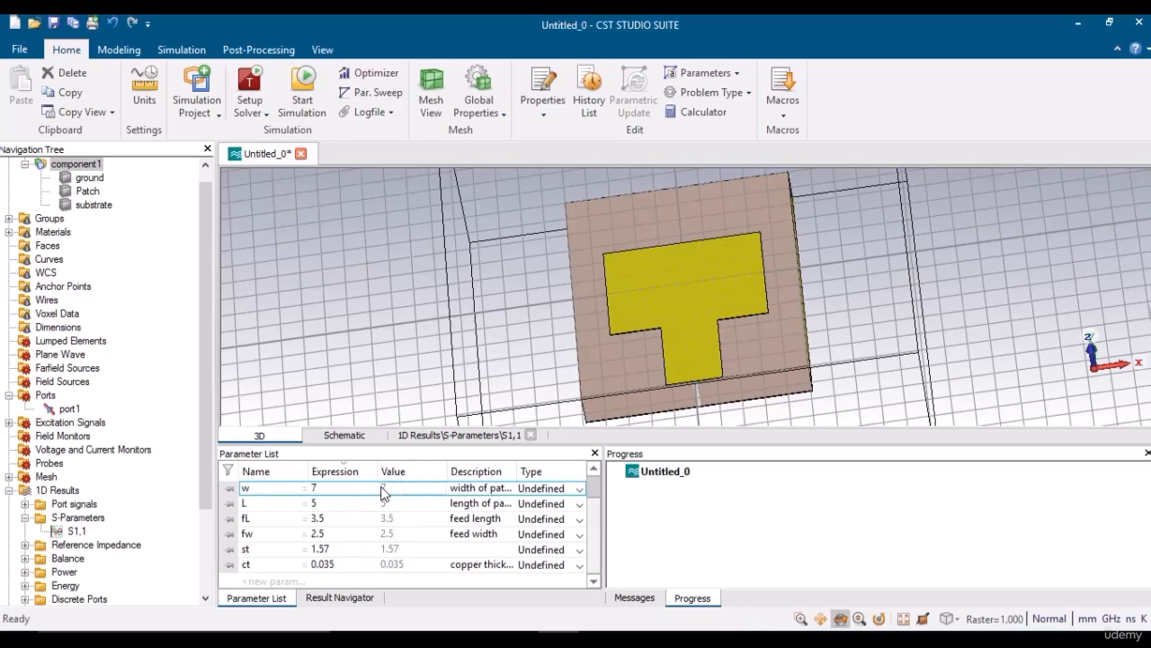
left_click(347, 505)
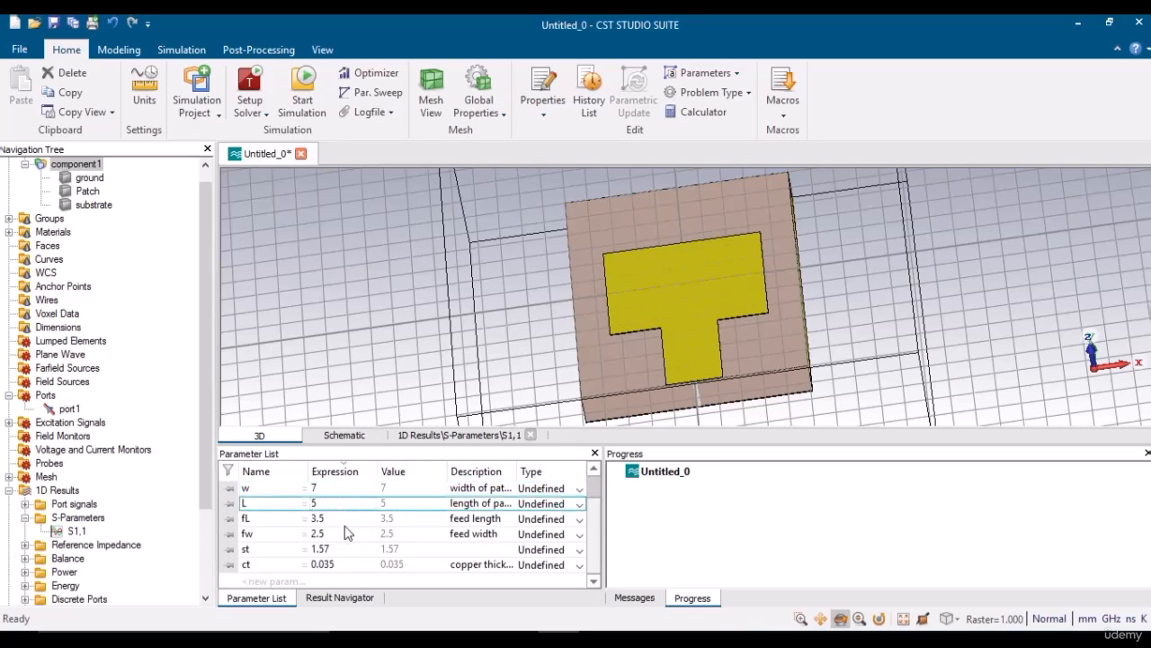
left_click(324, 490)
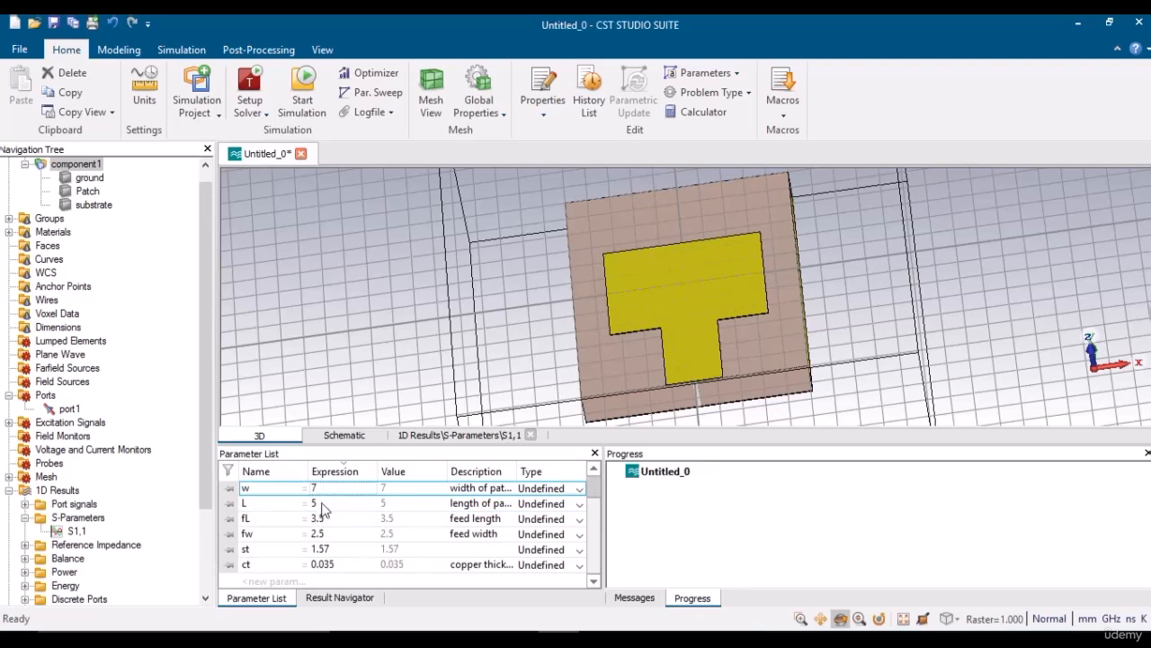
left_click(325, 505)
left_click(324, 490)
Create a new parameter sweep sequence and add the patch width w as its sweep parameter
left_click(383, 92)
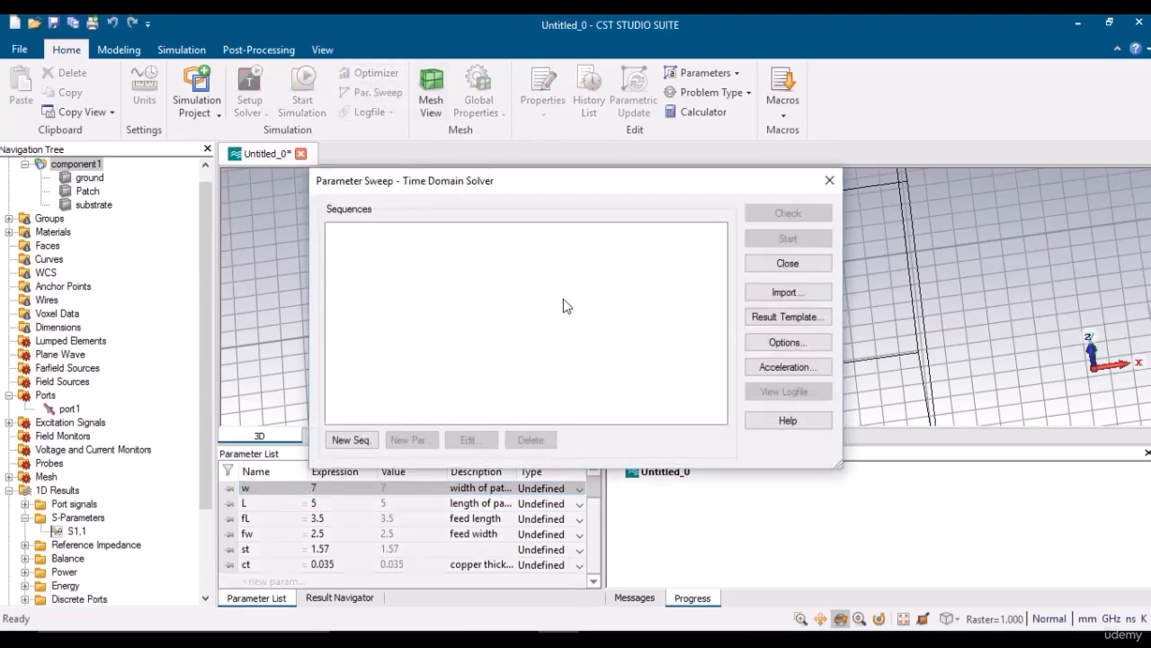
left_click(352, 449)
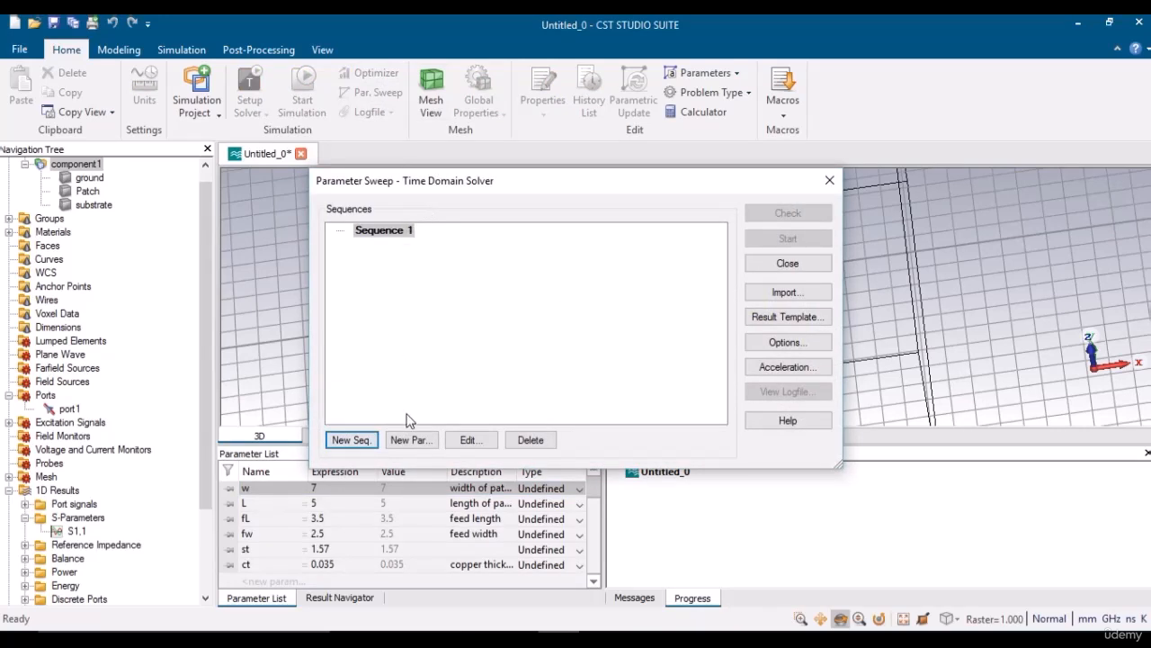
left_click(409, 439)
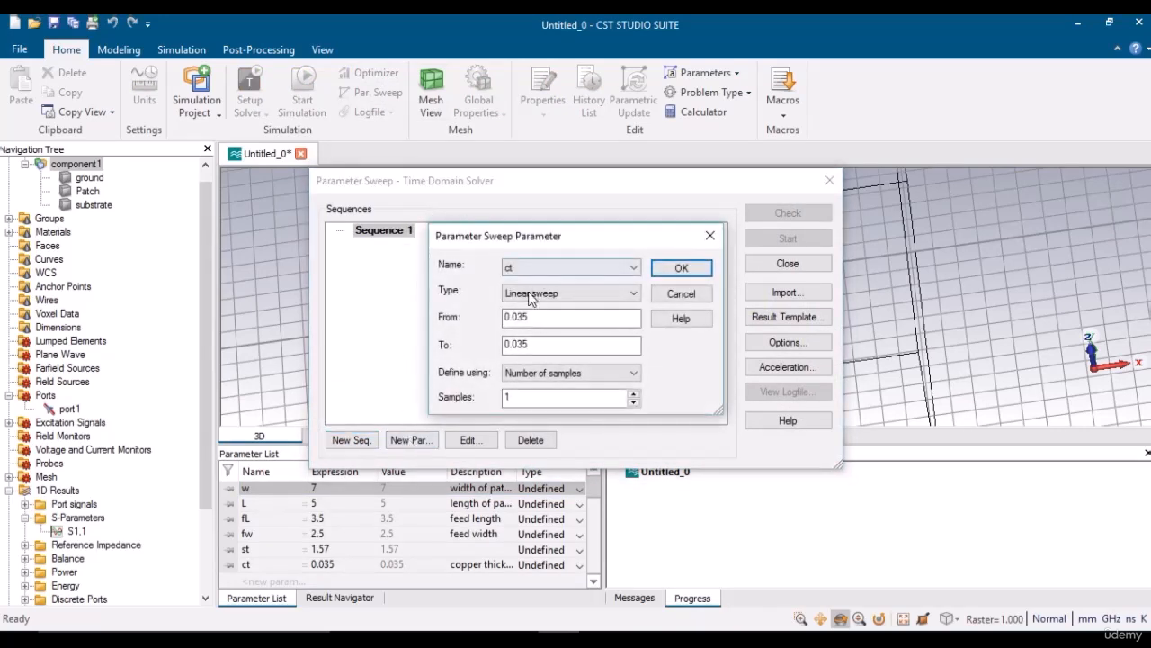
left_click(535, 267)
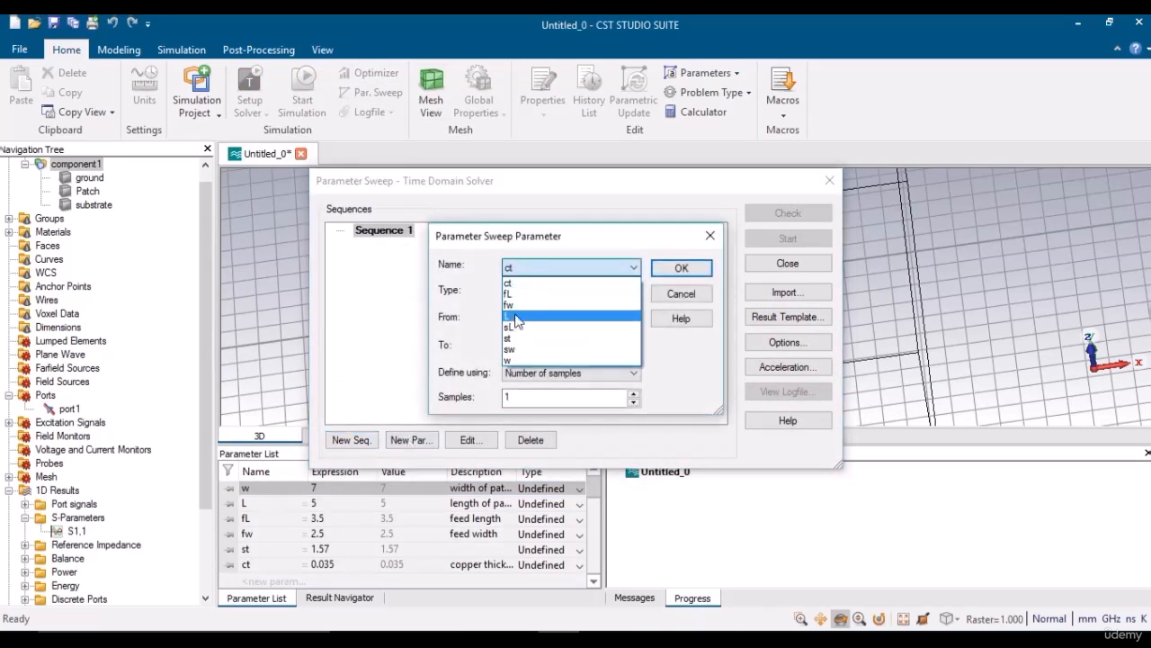
left_click(511, 358)
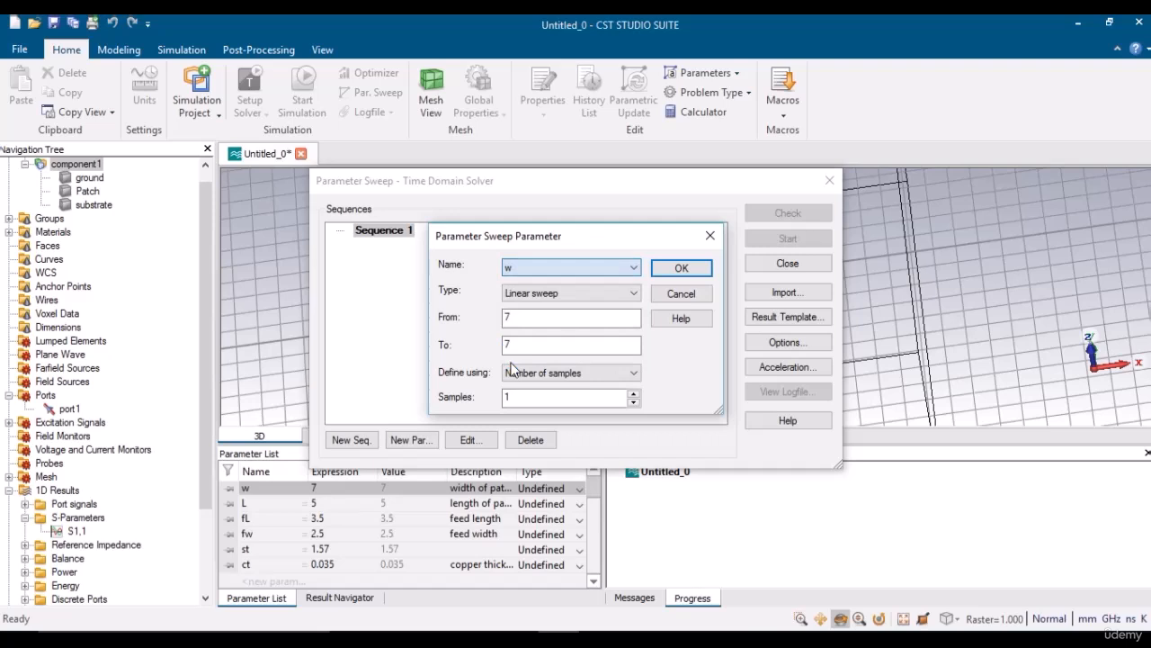
Set the linear sweep of w to run from 6 to 8
double_click(517, 316)
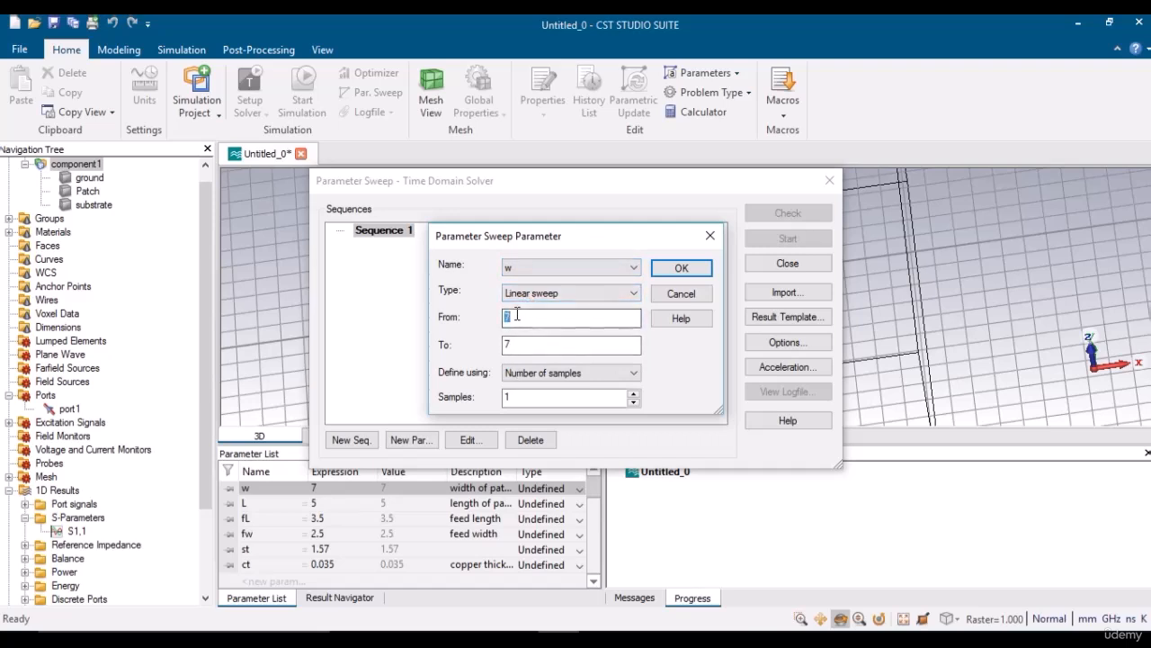
left_click(531, 295)
left_click(530, 299)
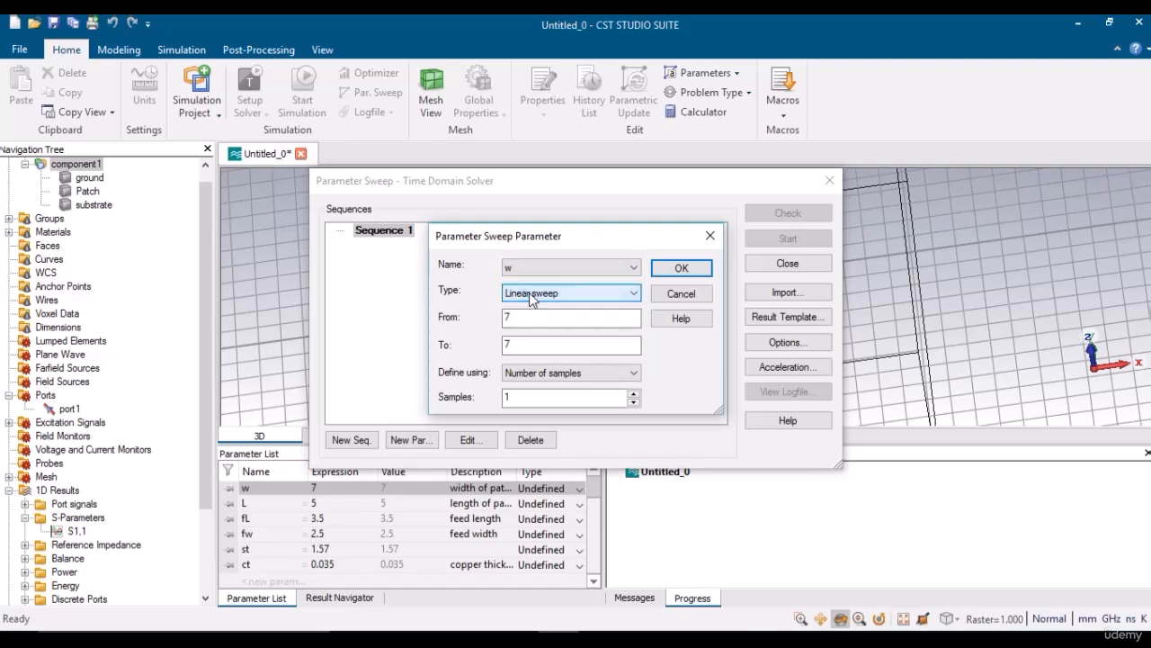
double_click(520, 315)
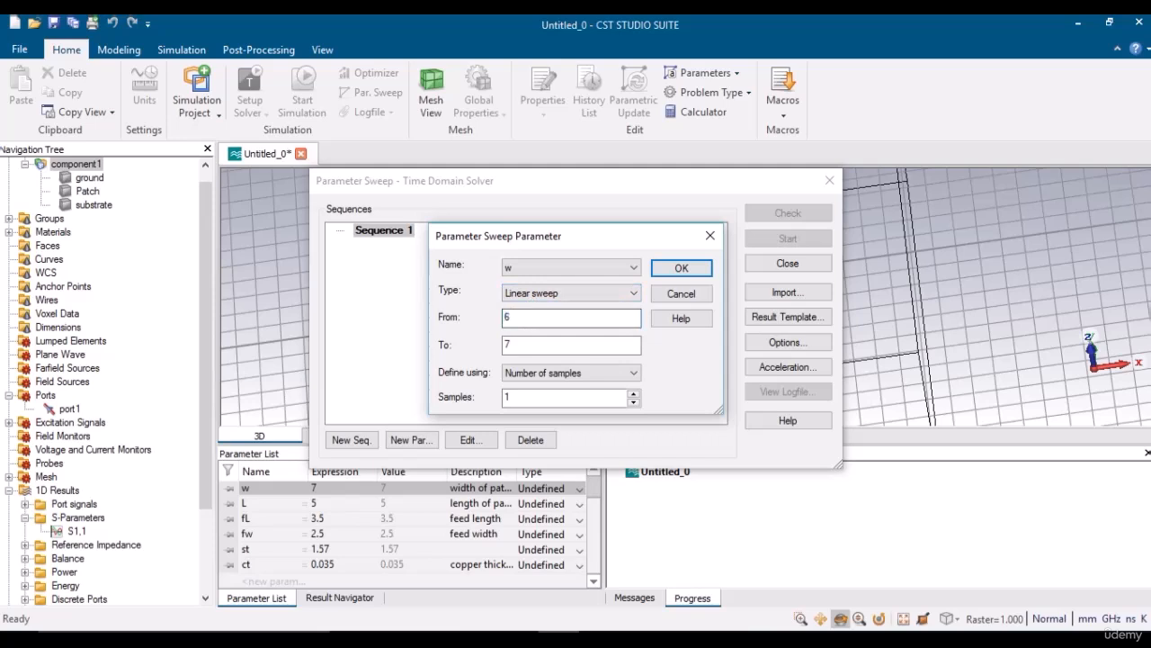
double_click(518, 348)
type("8")
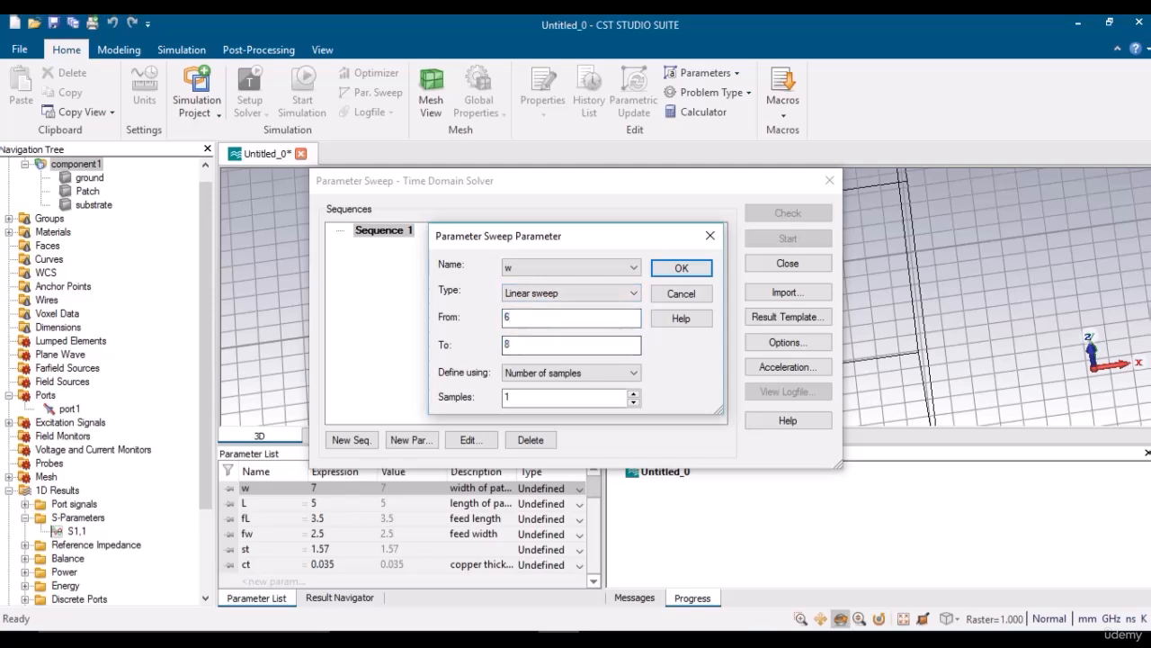
Define the w sweep by a step width of 0.5 and start the parameter sweep
left_click(522, 372)
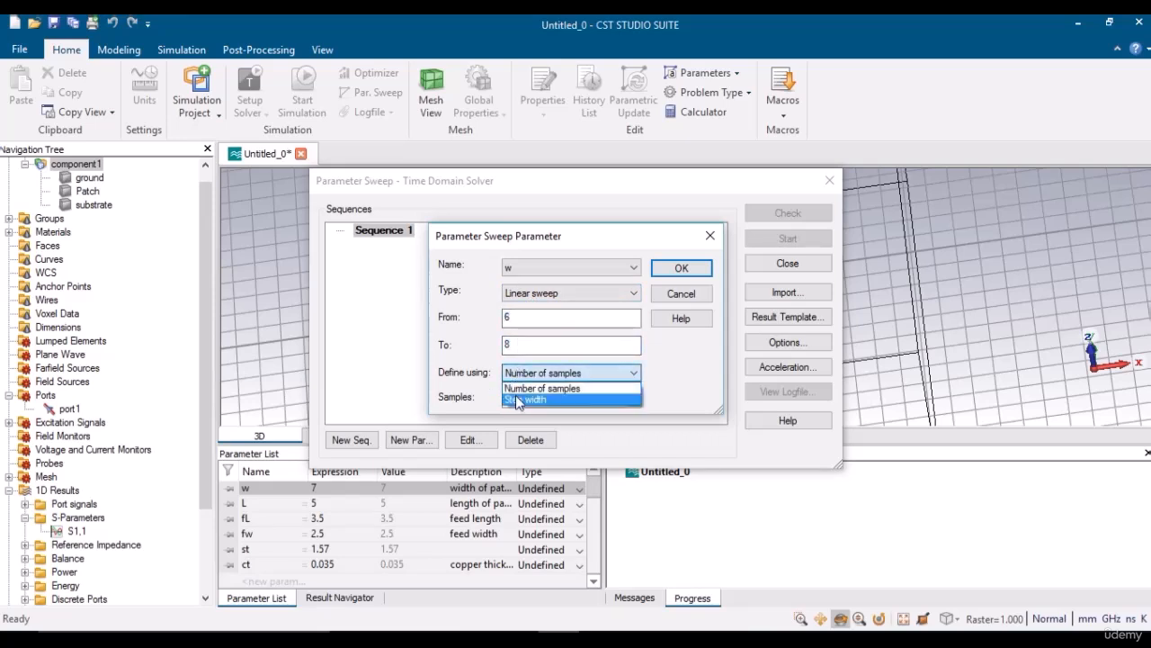
left_click(518, 397)
left_click(518, 397)
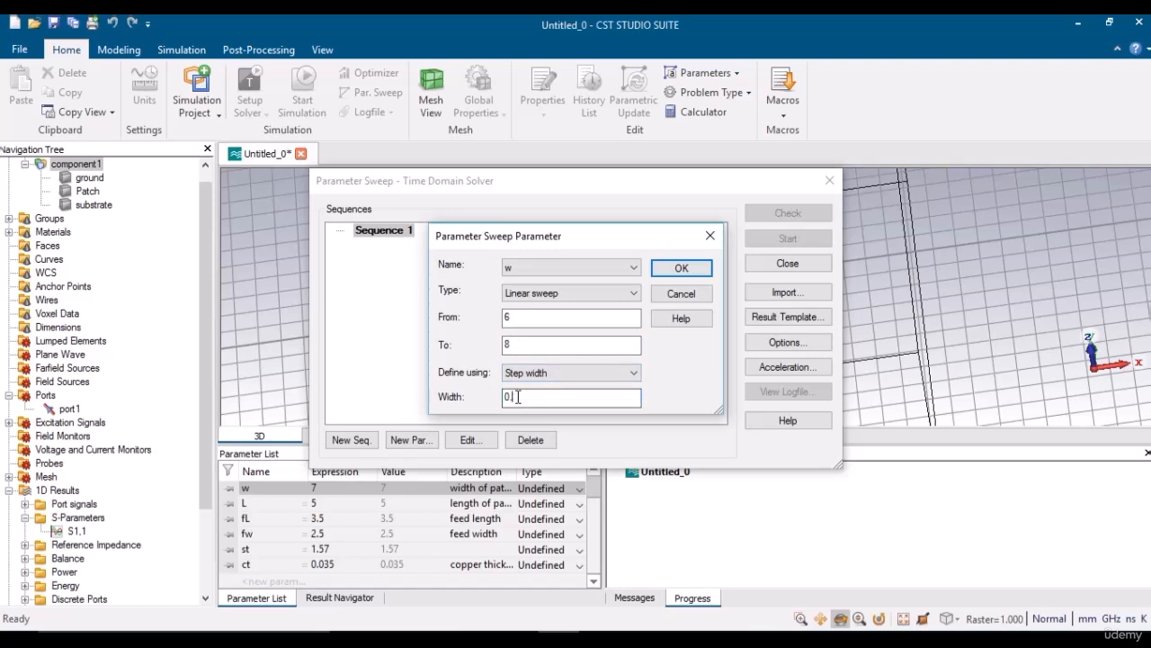
left_click(676, 268)
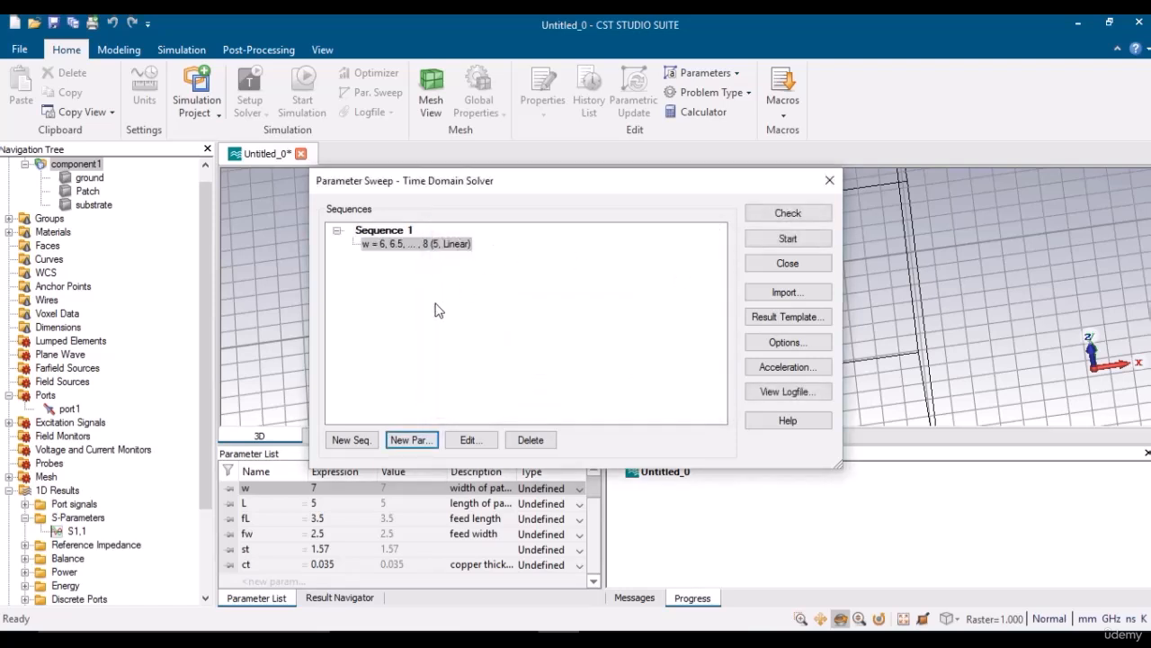
left_click(790, 240)
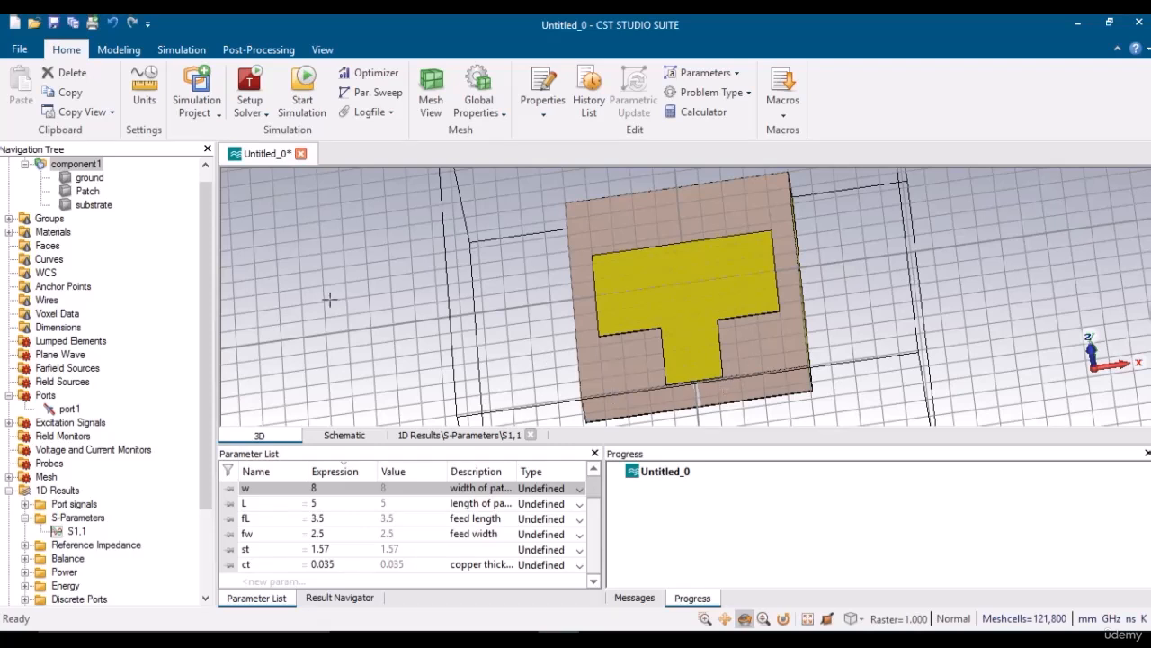
Plot the swept S1,1 curves and examine the runs individually for w = 7, 6, 6.5, 7.5 and 8
left_click(76, 531)
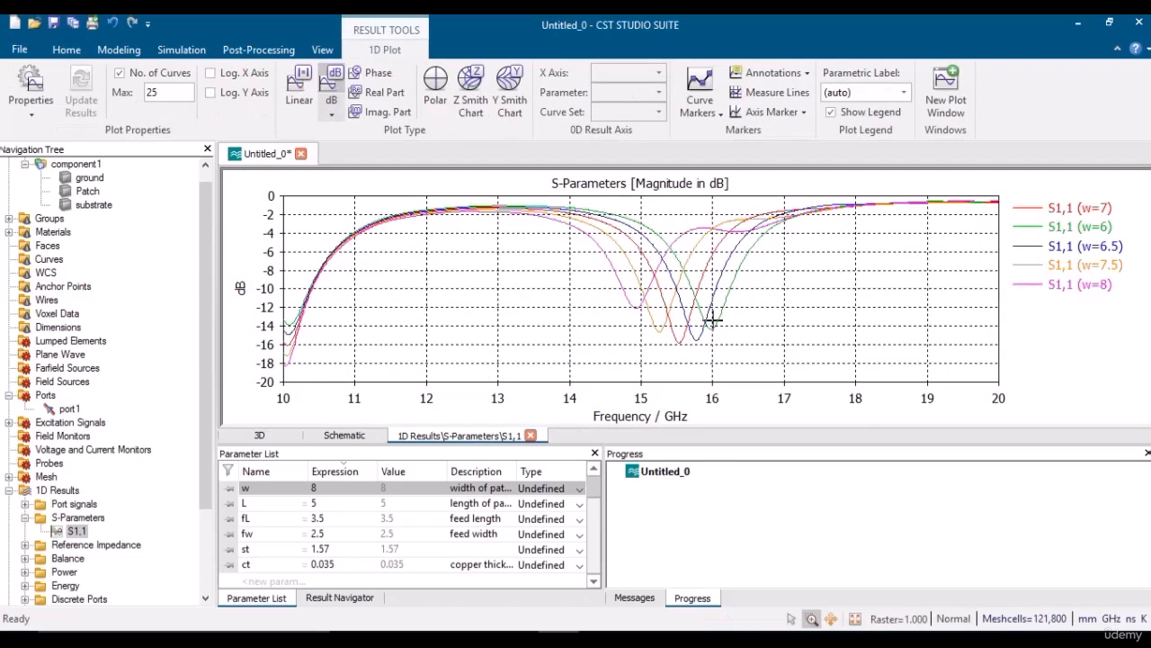
left_click(340, 598)
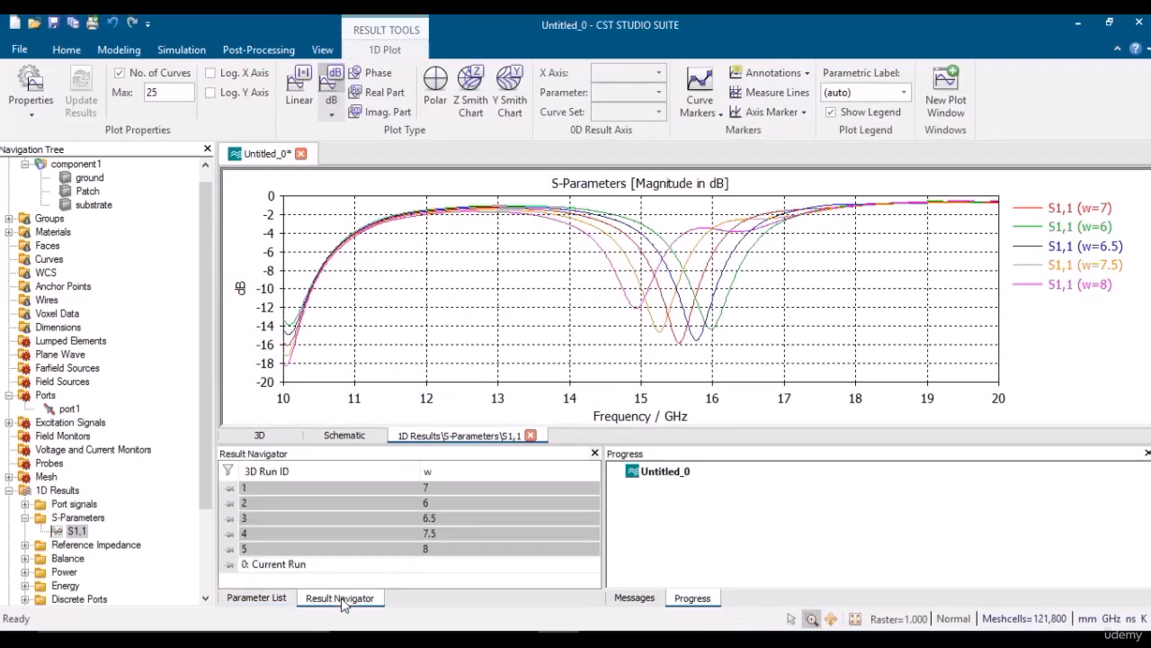
left_click(453, 491)
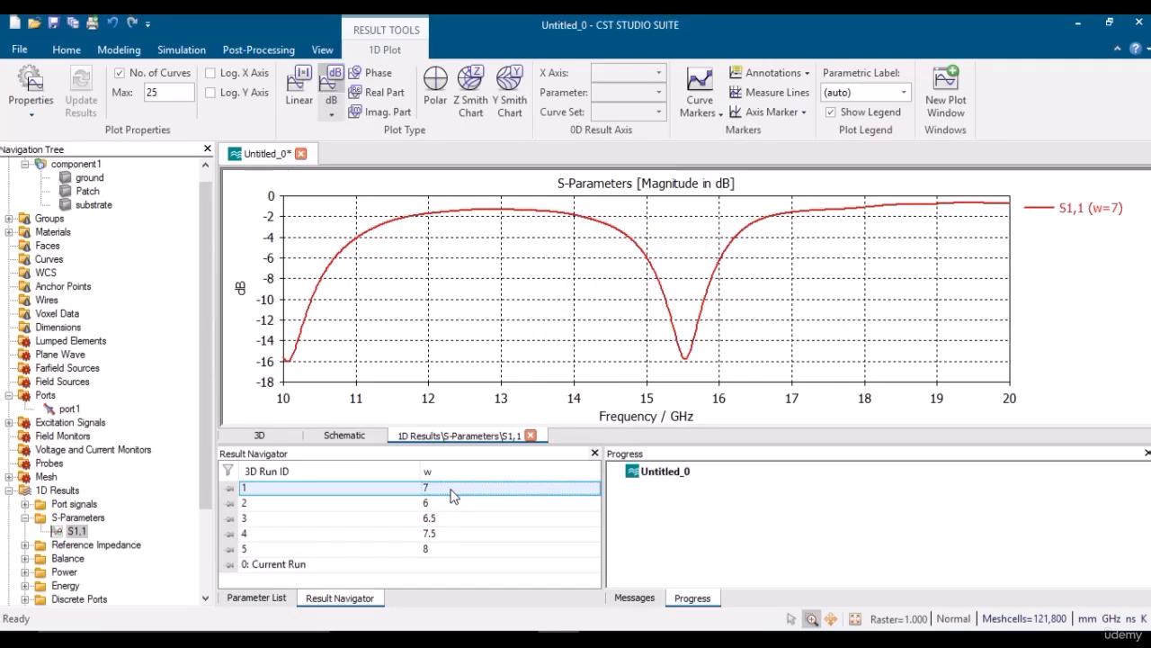
key("Down")
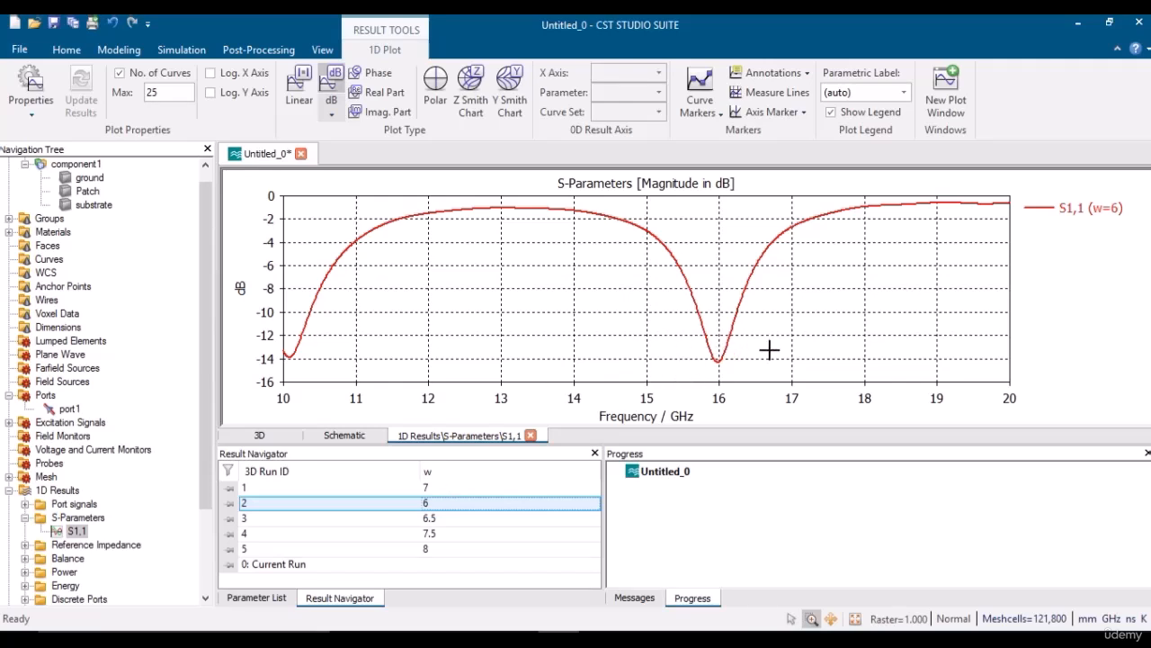
left_click(456, 519)
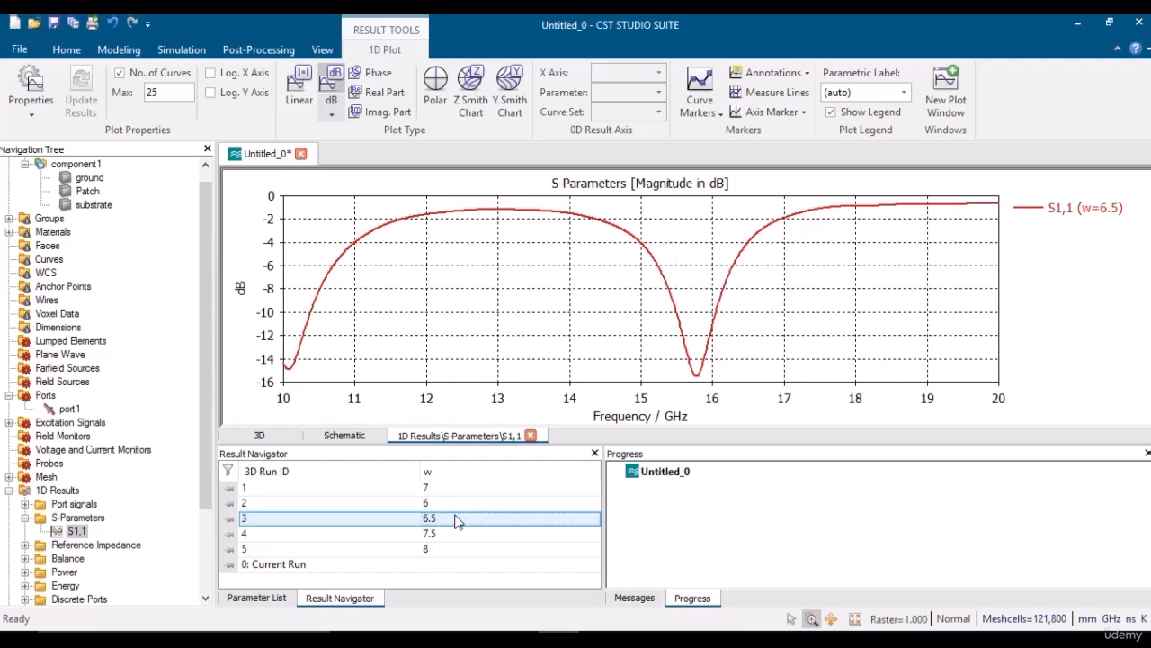
key("Down")
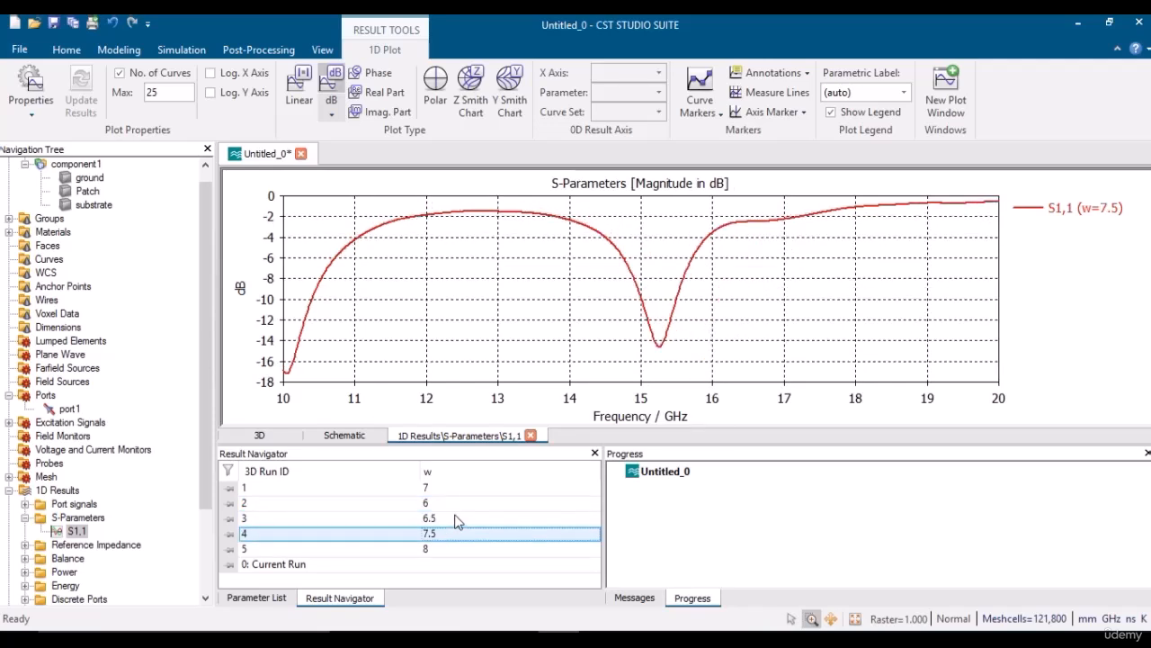
key("Down")
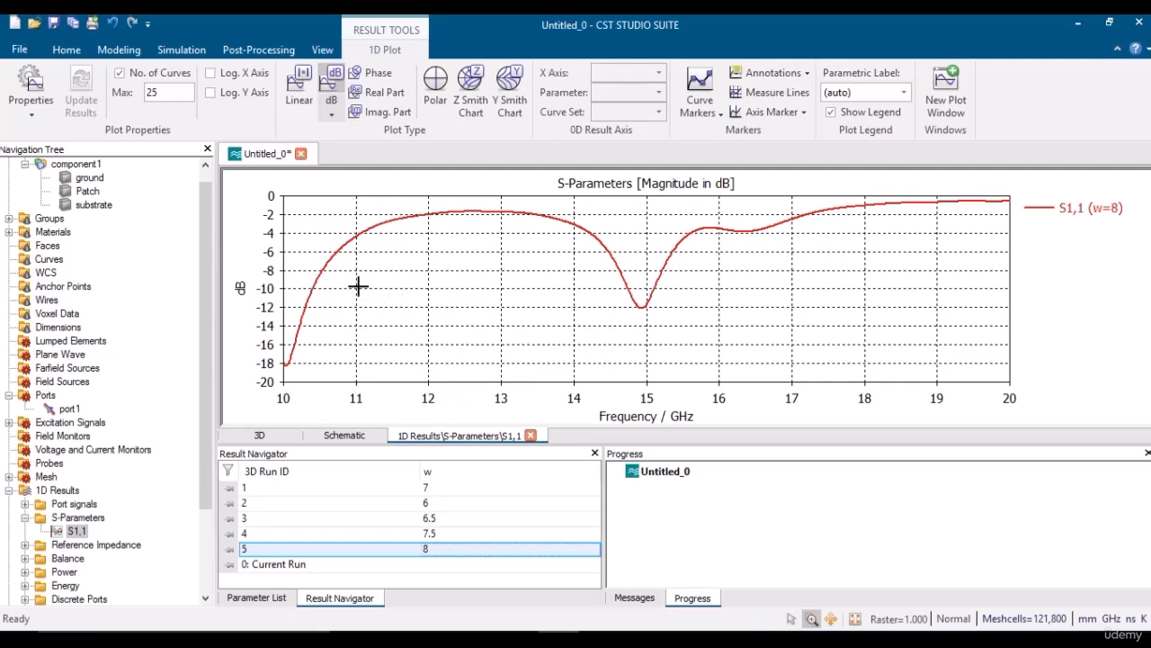
Inspect the resonance dip near 15 GHz on the S1,1 curve for w = 8 up close
left_click_drag(618, 275, 674, 333)
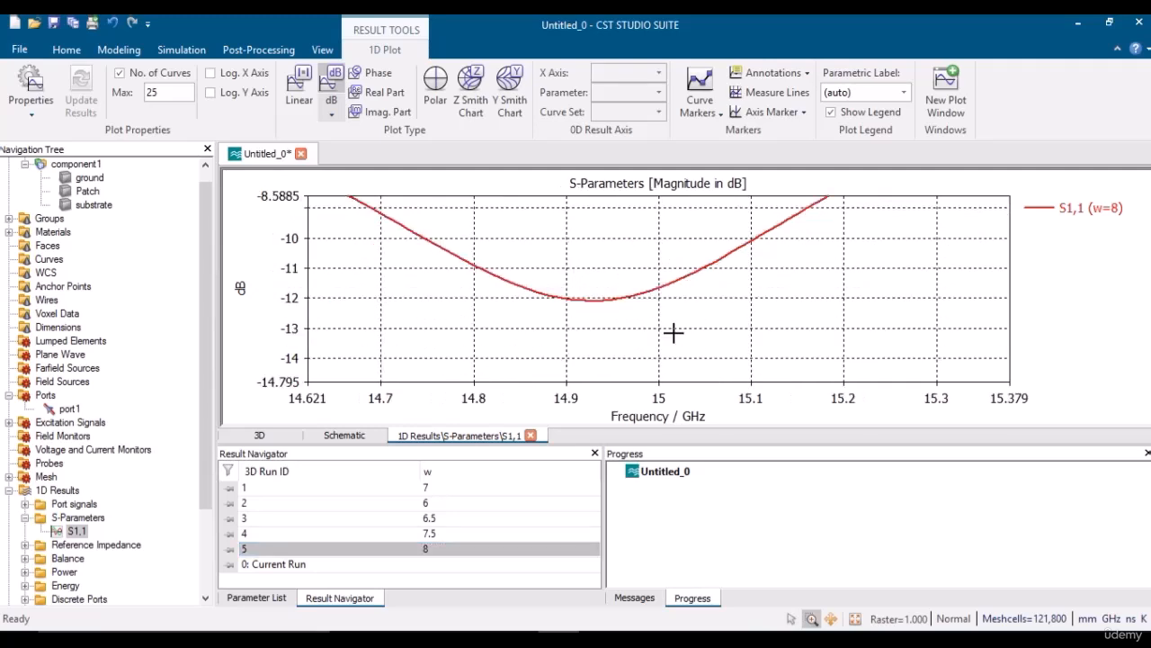
key("space")
left_click_drag(611, 281, 668, 319)
key("space")
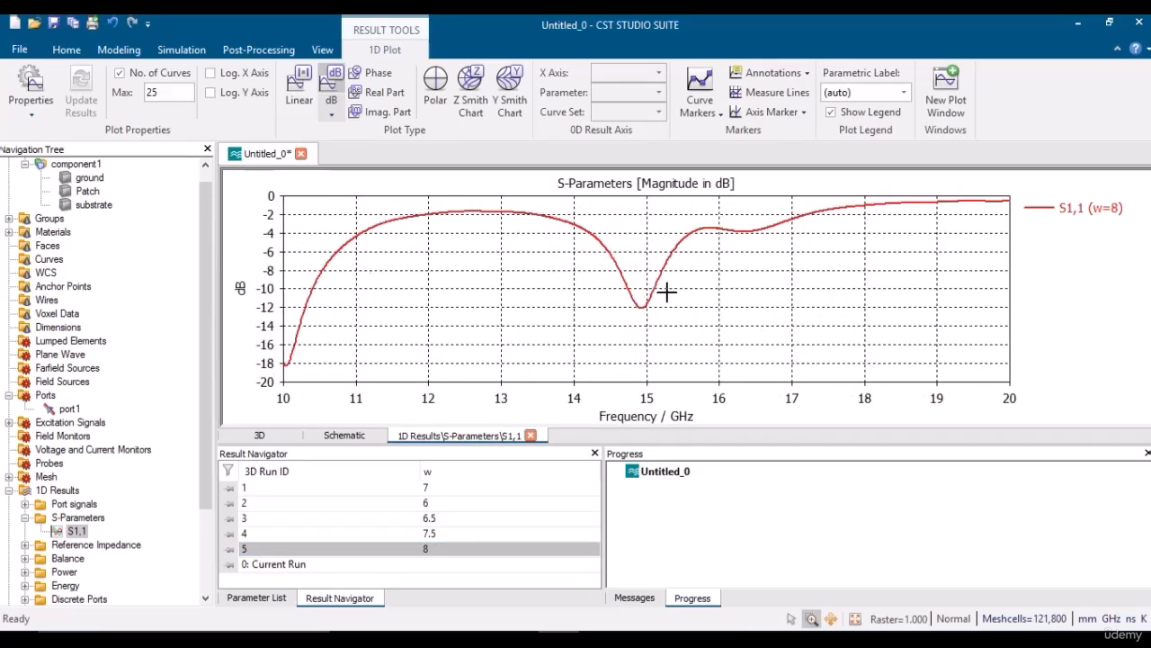
Return to the 3D antenna model and review its patch and feed dimensions in the parameter list
left_click(261, 435)
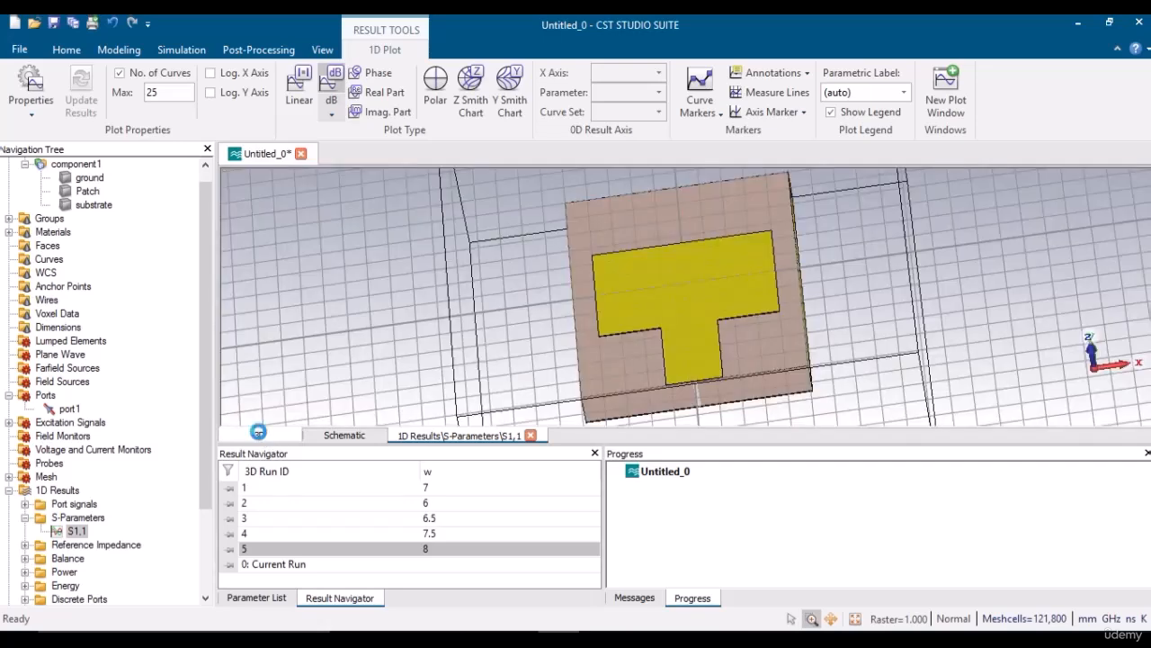
left_click(266, 598)
left_click(321, 490)
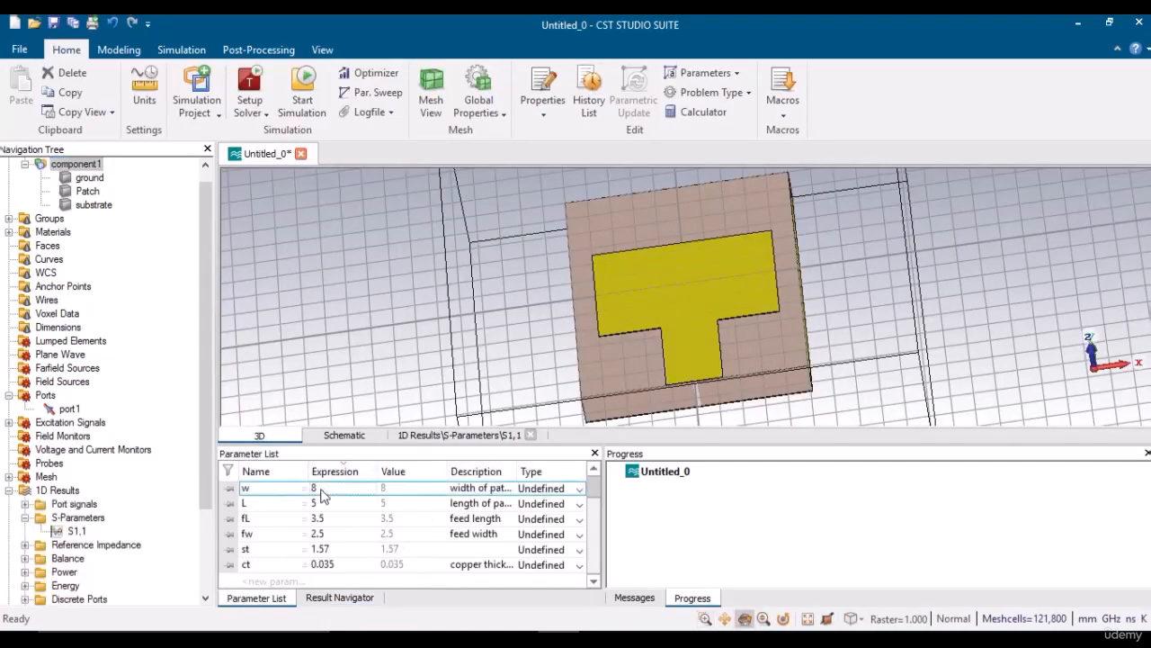
left_click(321, 488)
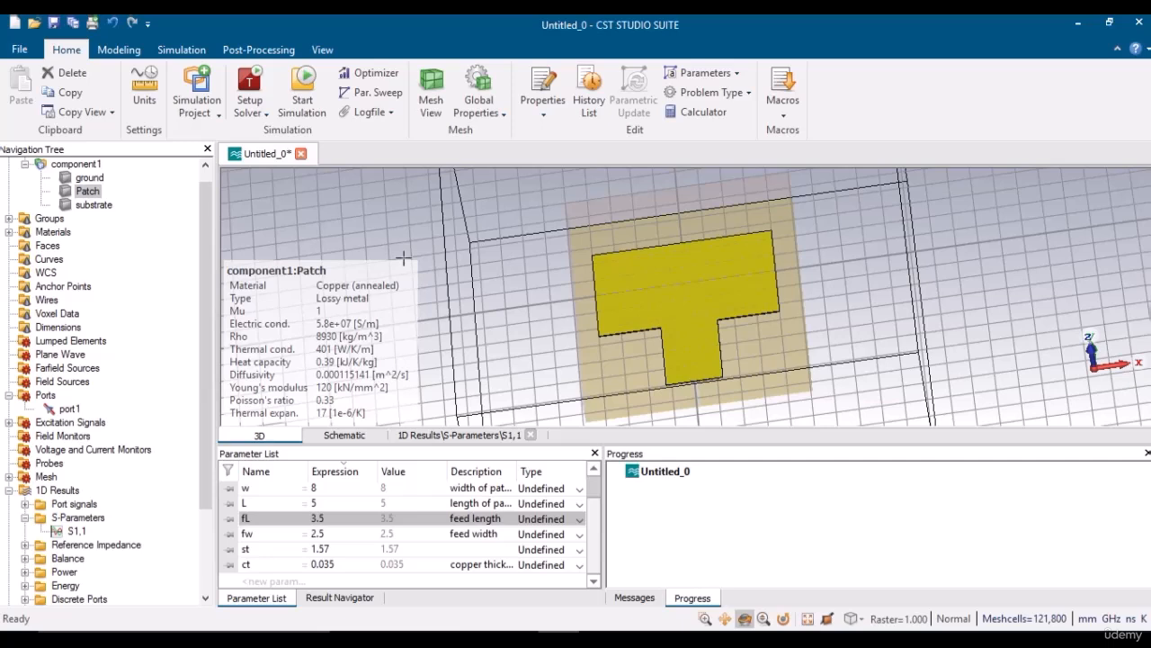
left_click(324, 533)
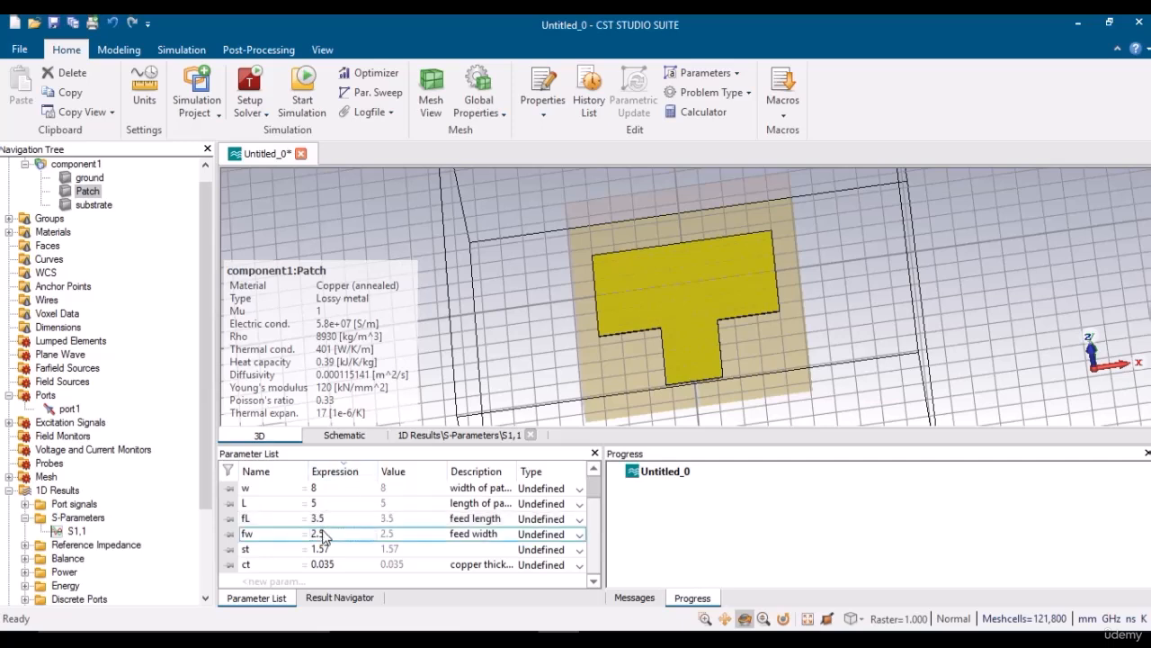
left_click(329, 522)
left_click(330, 537)
left_click(326, 506)
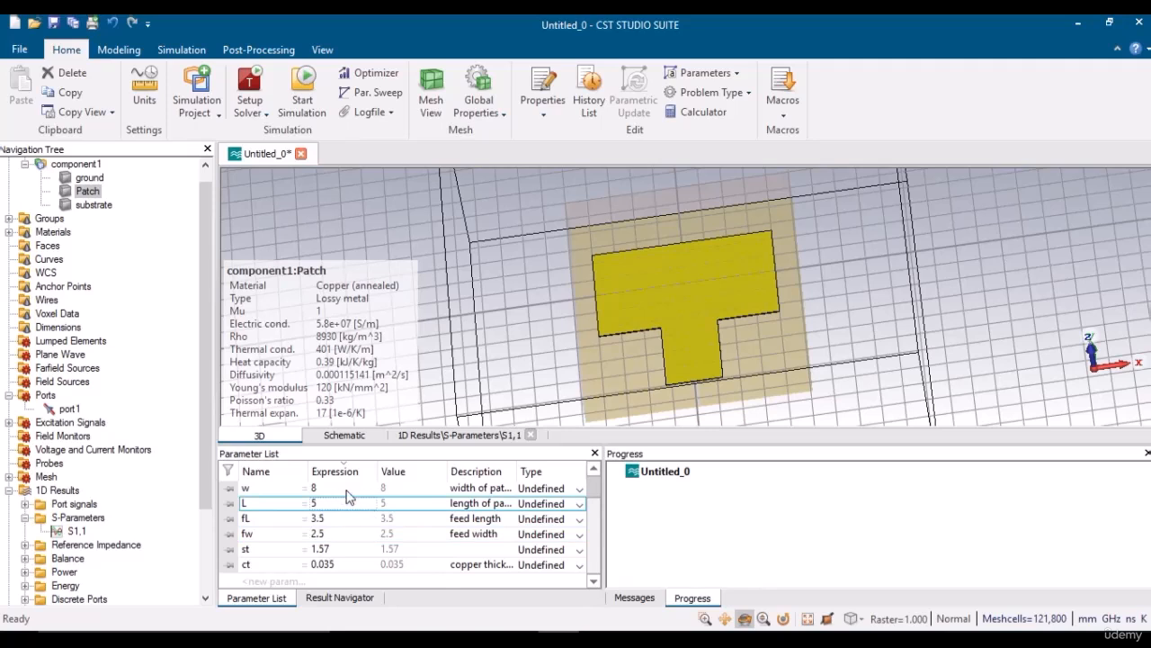
Delete the existing fw entry from Sequence 1 of the parameter sweep
left_click(376, 92)
left_click(423, 244)
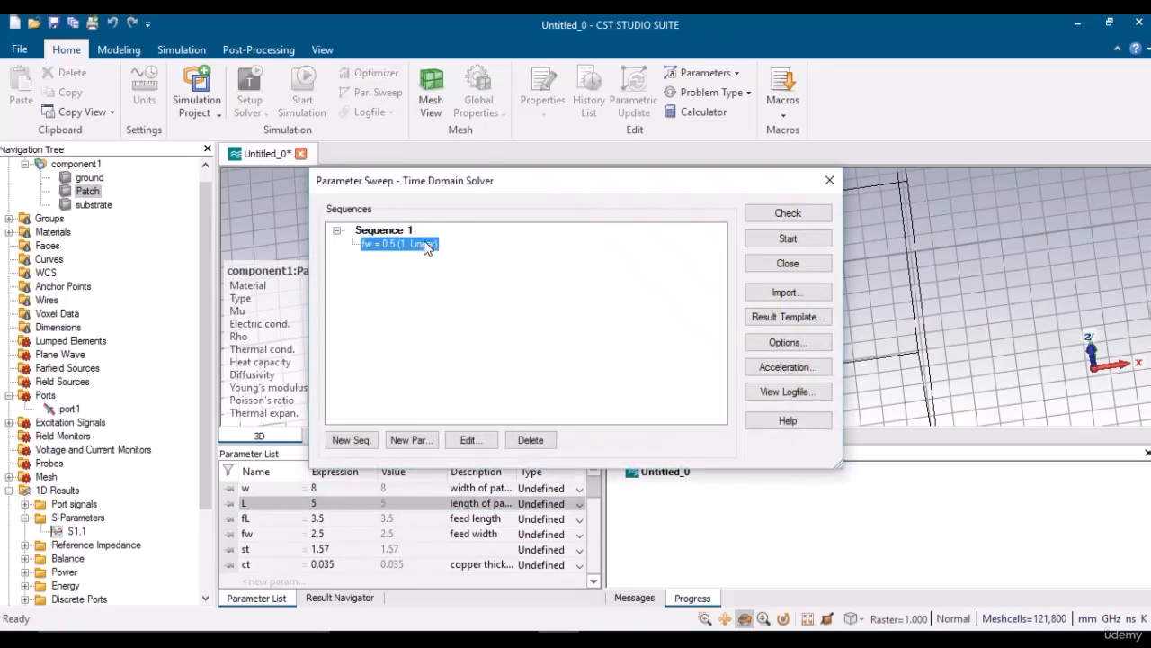
left_click(533, 439)
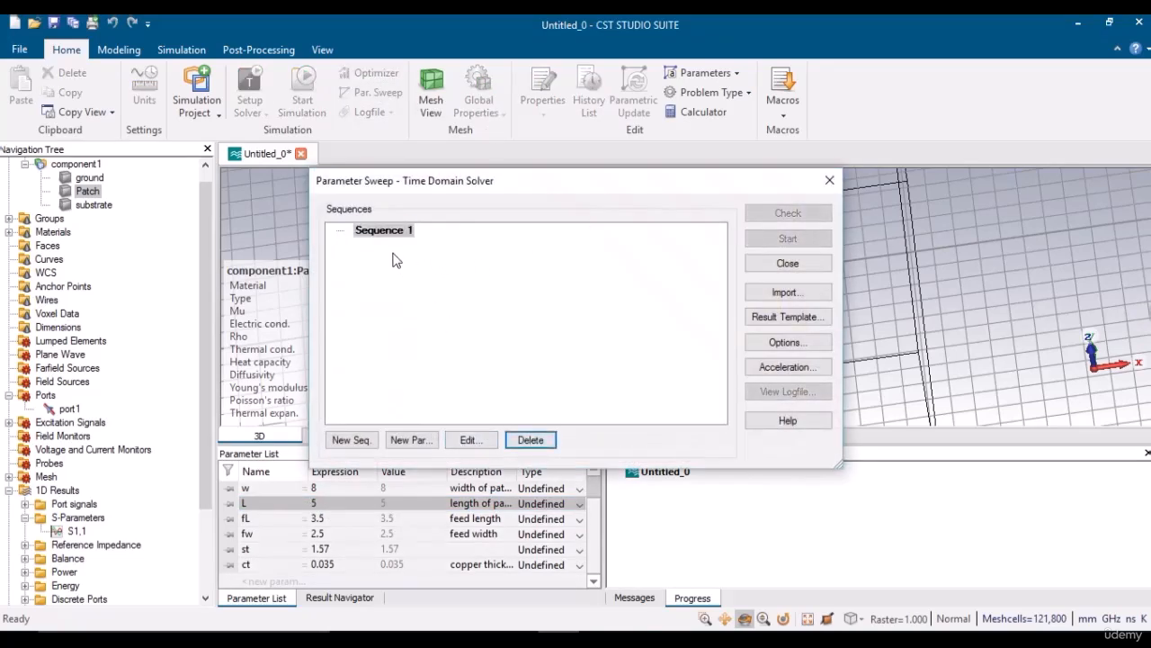
Add a linear sweep of parameter L to Sequence 1, from 4 to 6 with a step width of 0.5
left_click(410, 439)
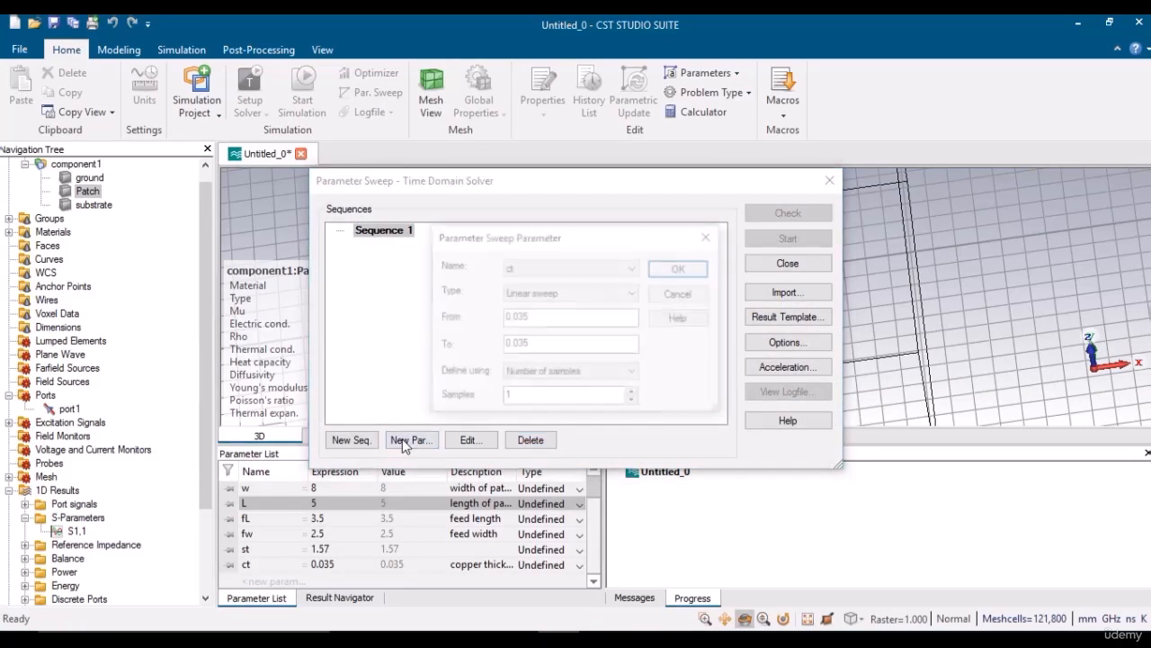
left_click(522, 267)
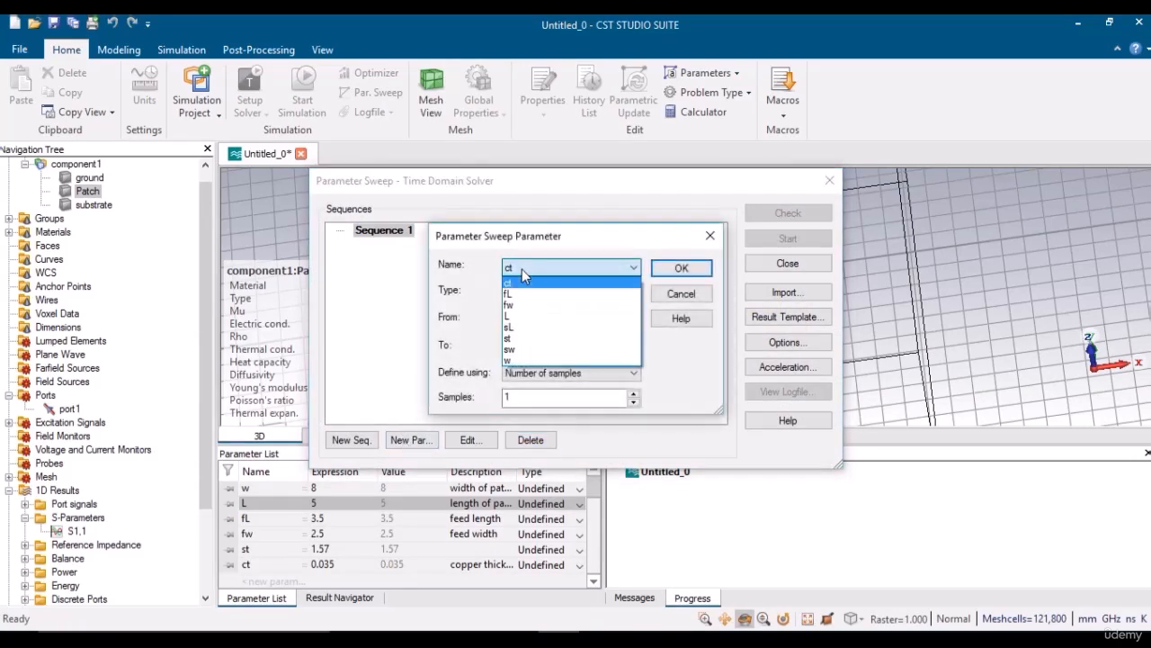
left_click(513, 316)
left_click_drag(515, 316, 471, 320)
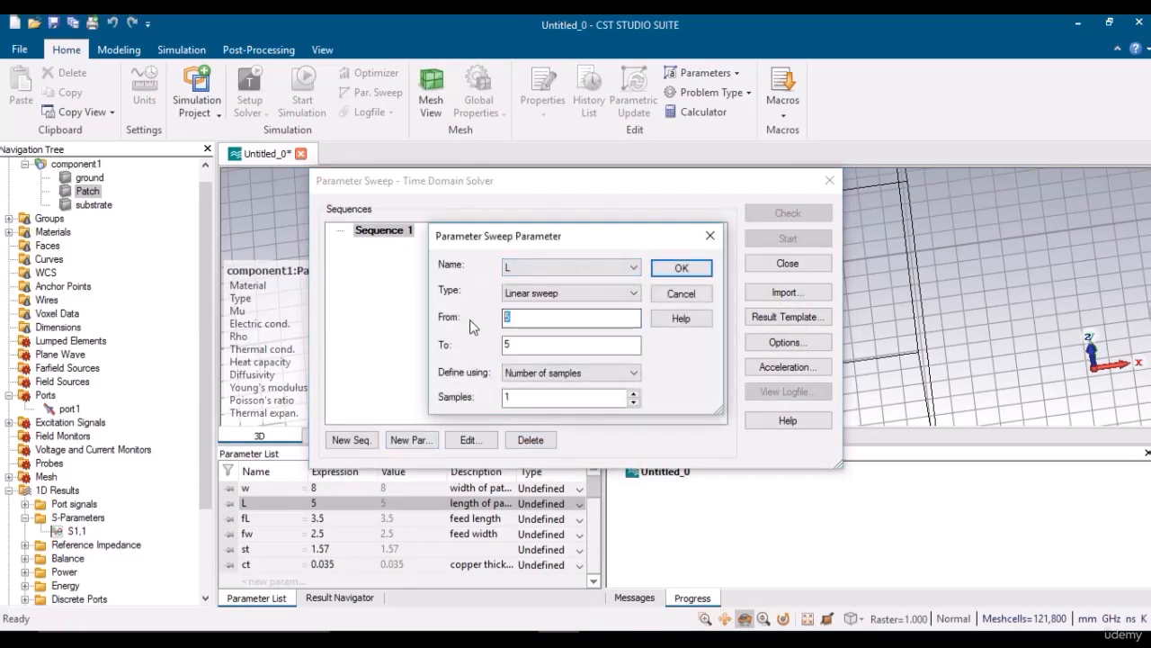
type("4")
left_click(514, 342)
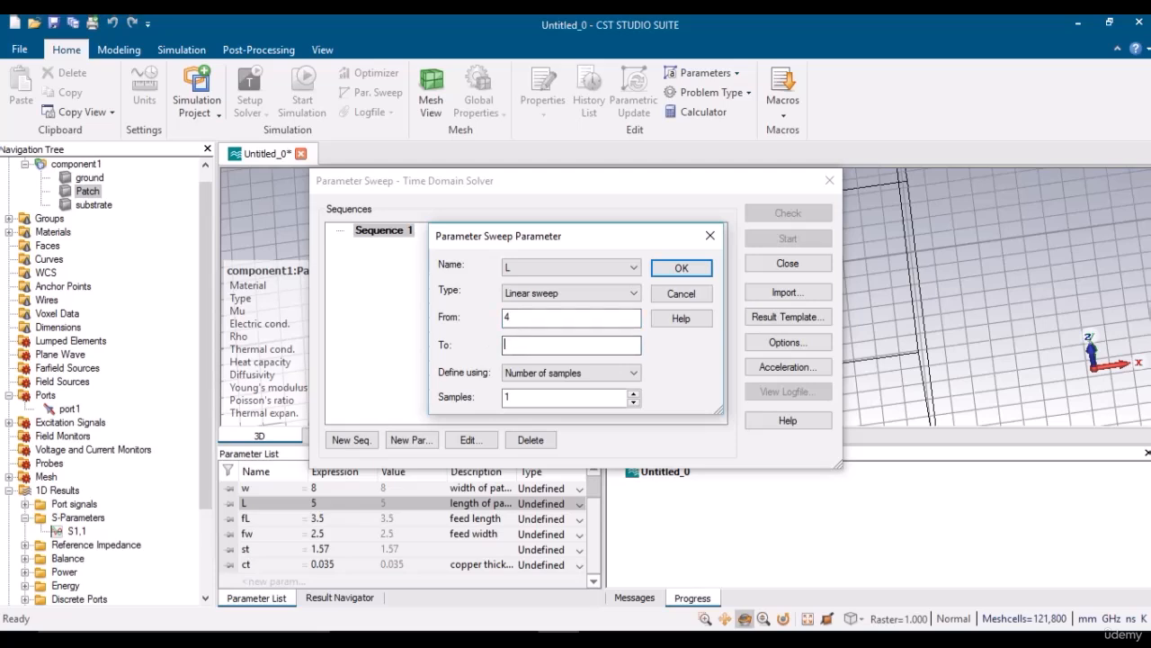
type("6")
left_click(540, 372)
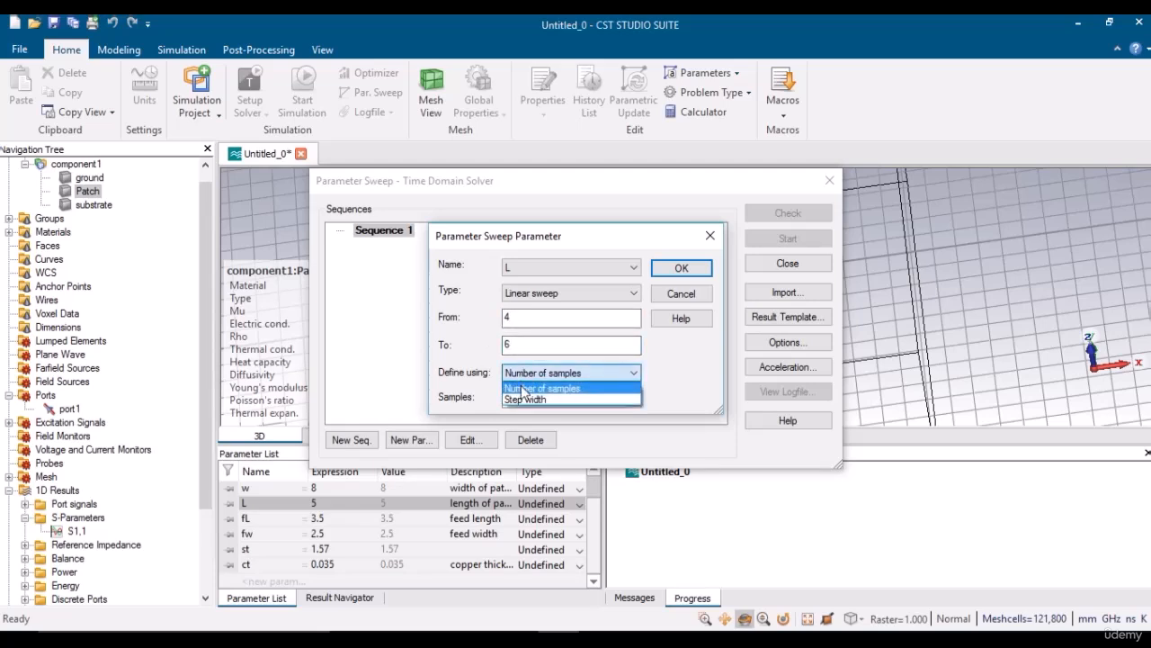
left_click(522, 398)
key("BackSpace")
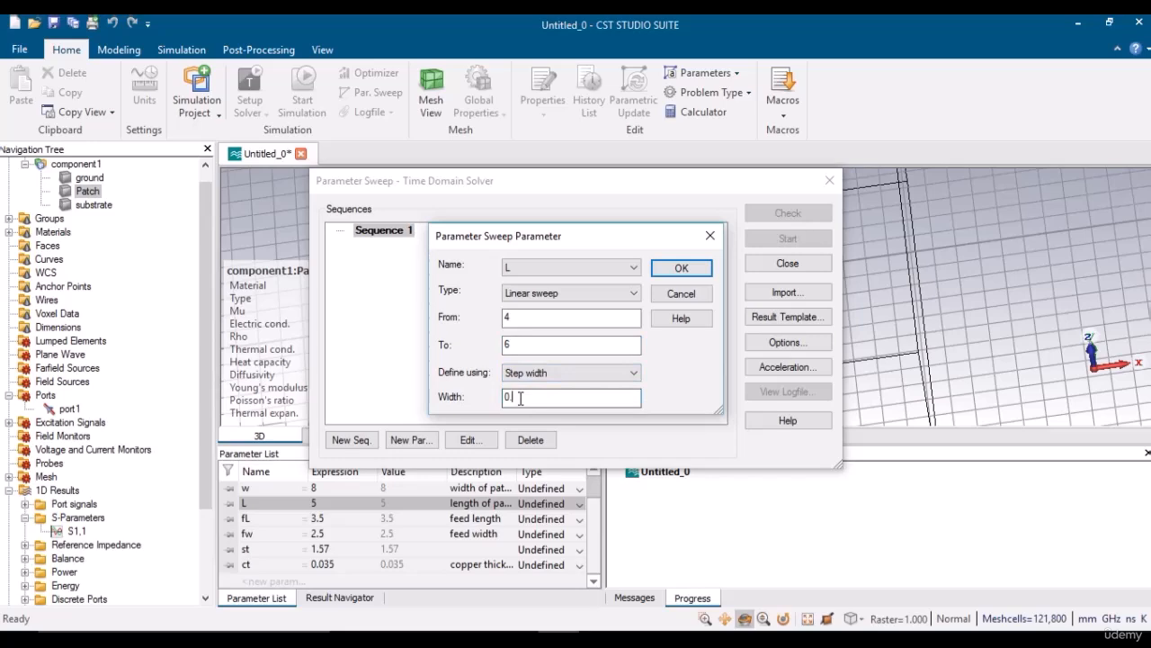
type("5")
left_click(676, 269)
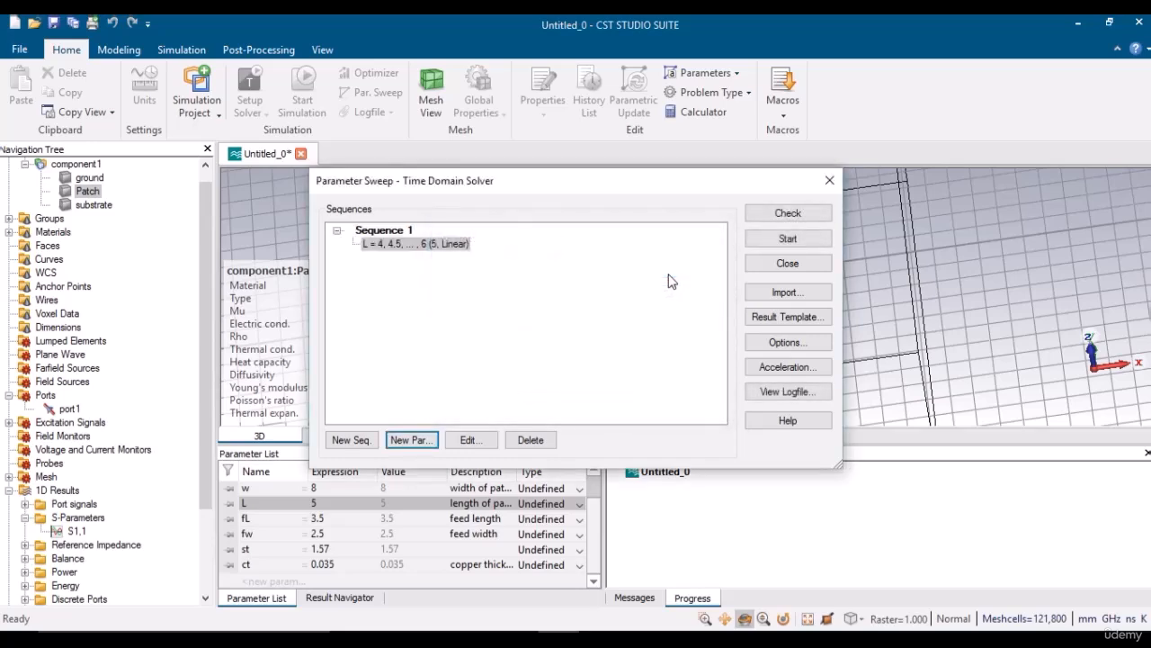
Start the parameter sweep of the patch length L
left_click_drag(612, 188, 392, 358)
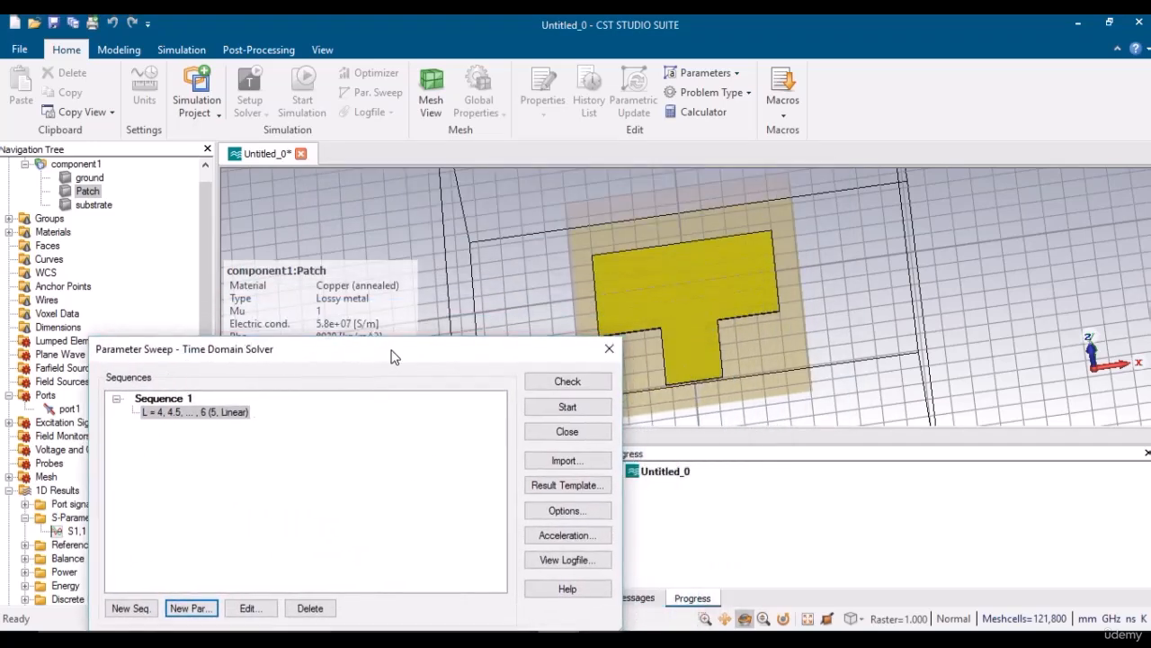
left_click(565, 407)
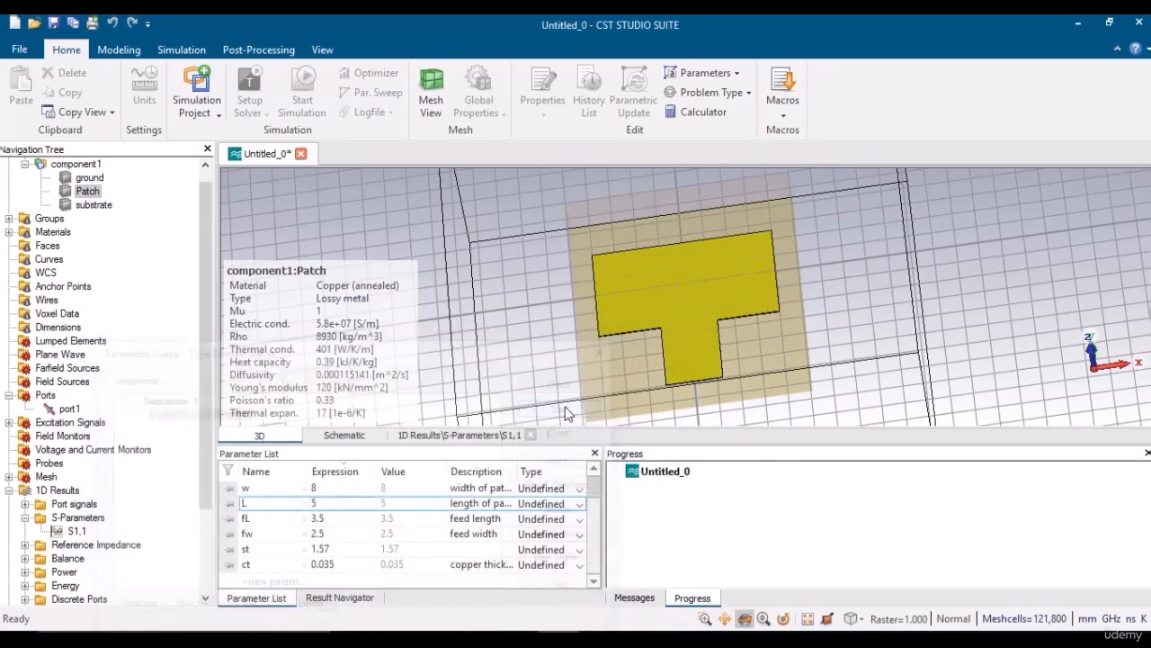
left_click(495, 407)
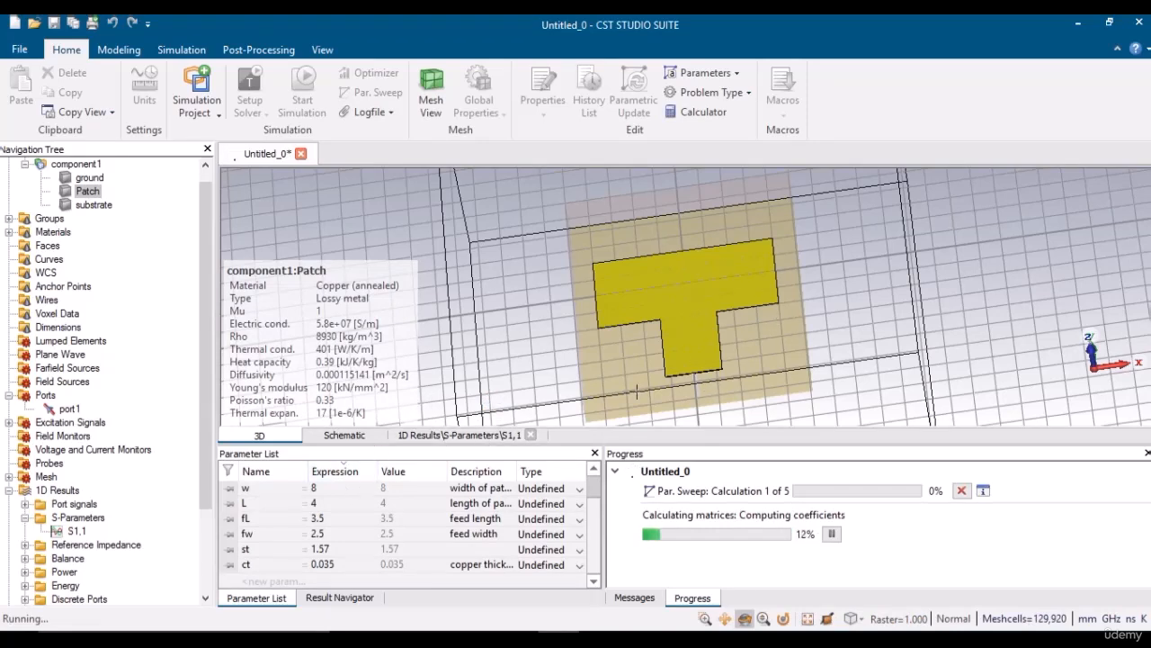
left_click(748, 620)
left_click_drag(613, 315, 592, 388)
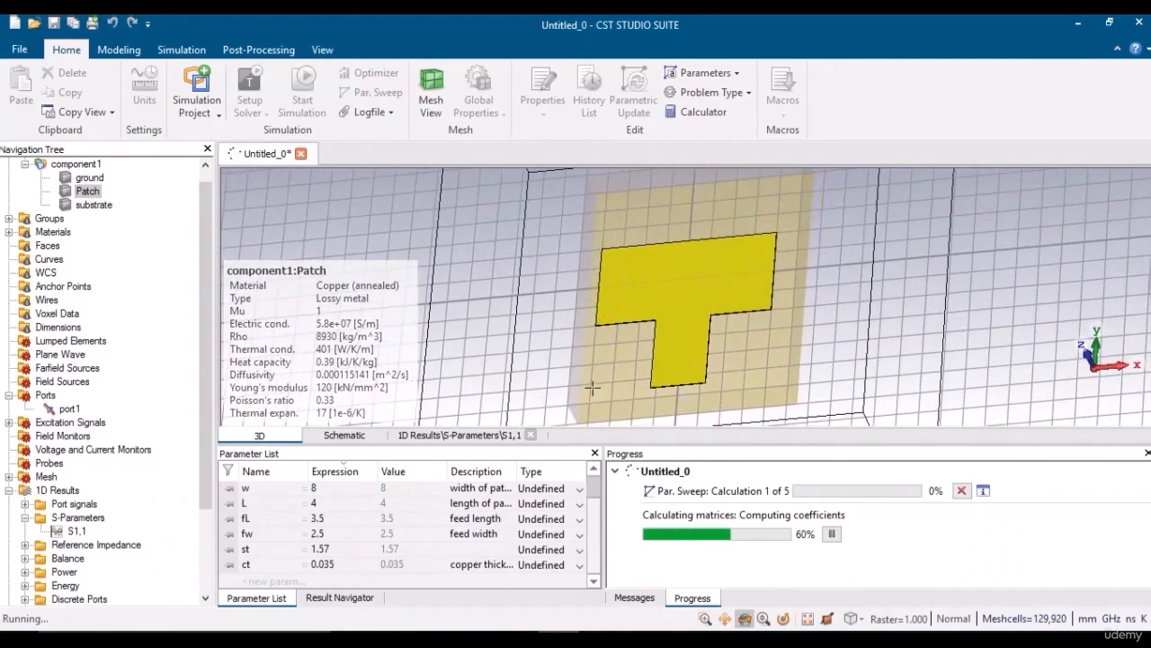
key("space")
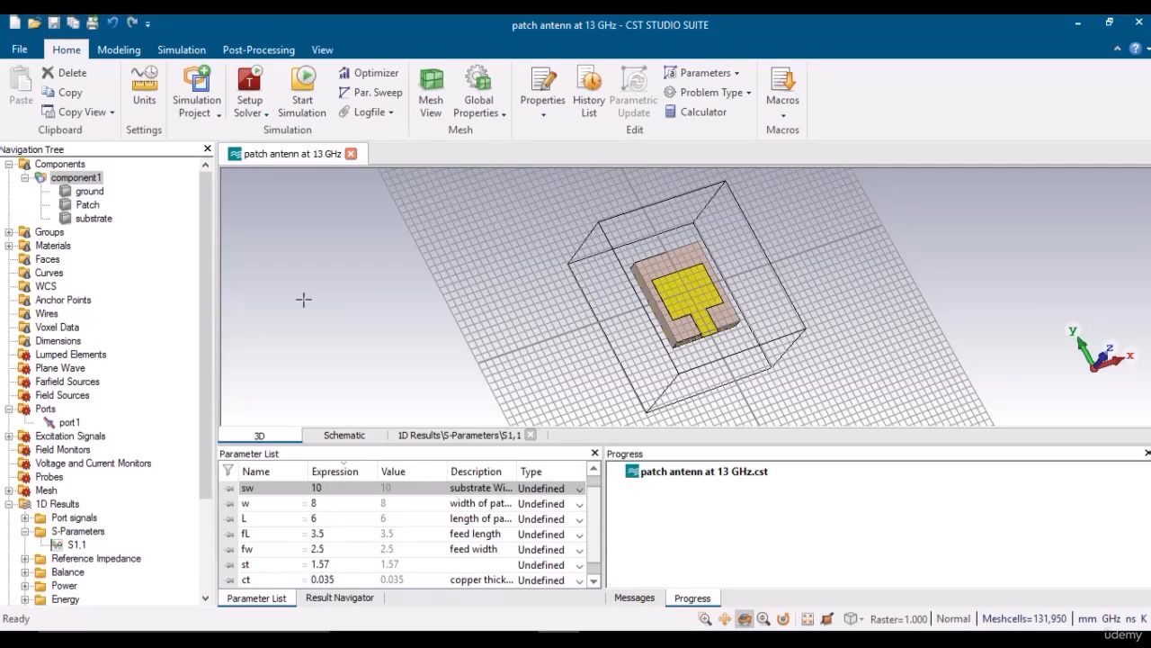
Plot the S-parameter curves of all runs, highlight curve S1,1_(5), and show the list of runs
left_click(73, 536)
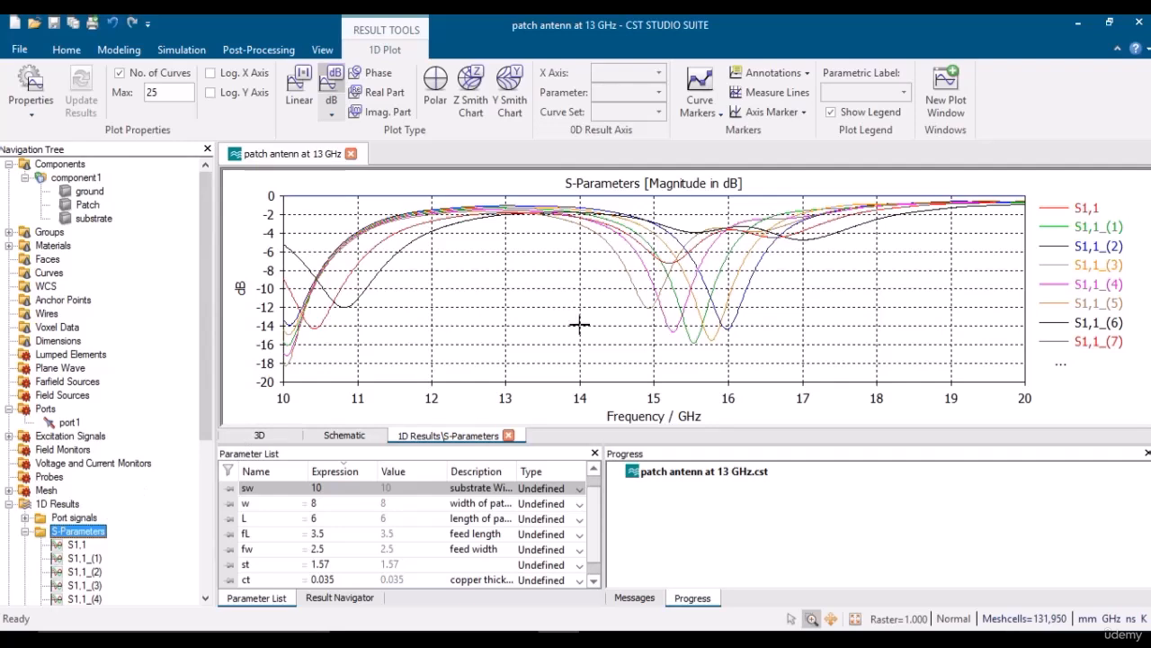
left_click(645, 298)
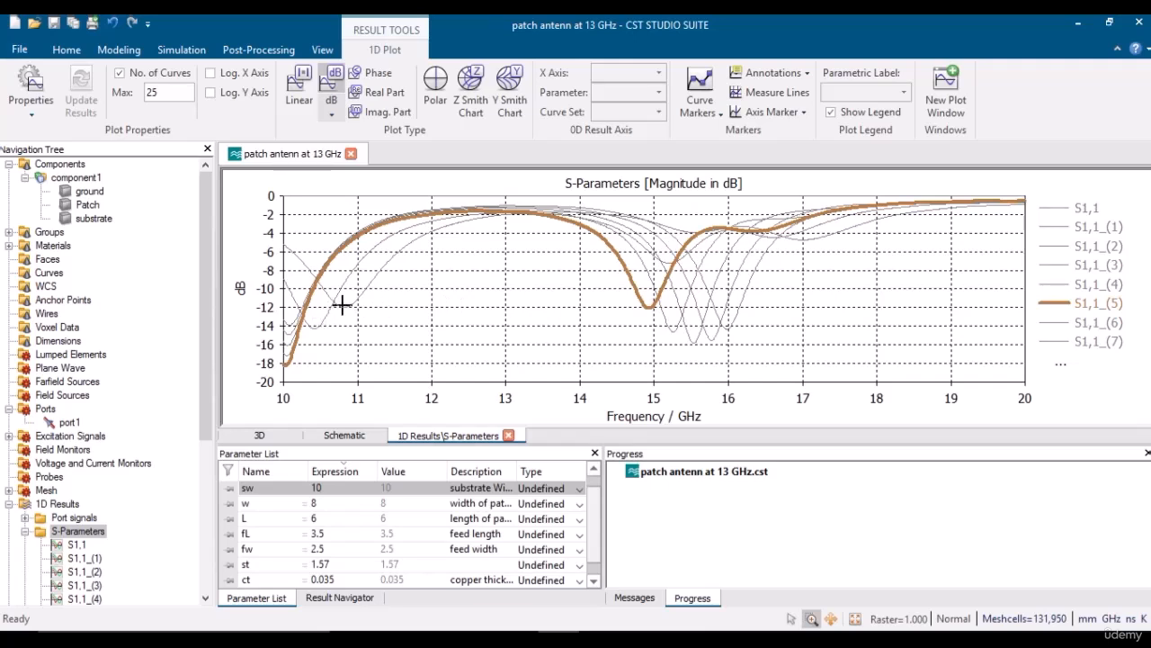
left_click(340, 599)
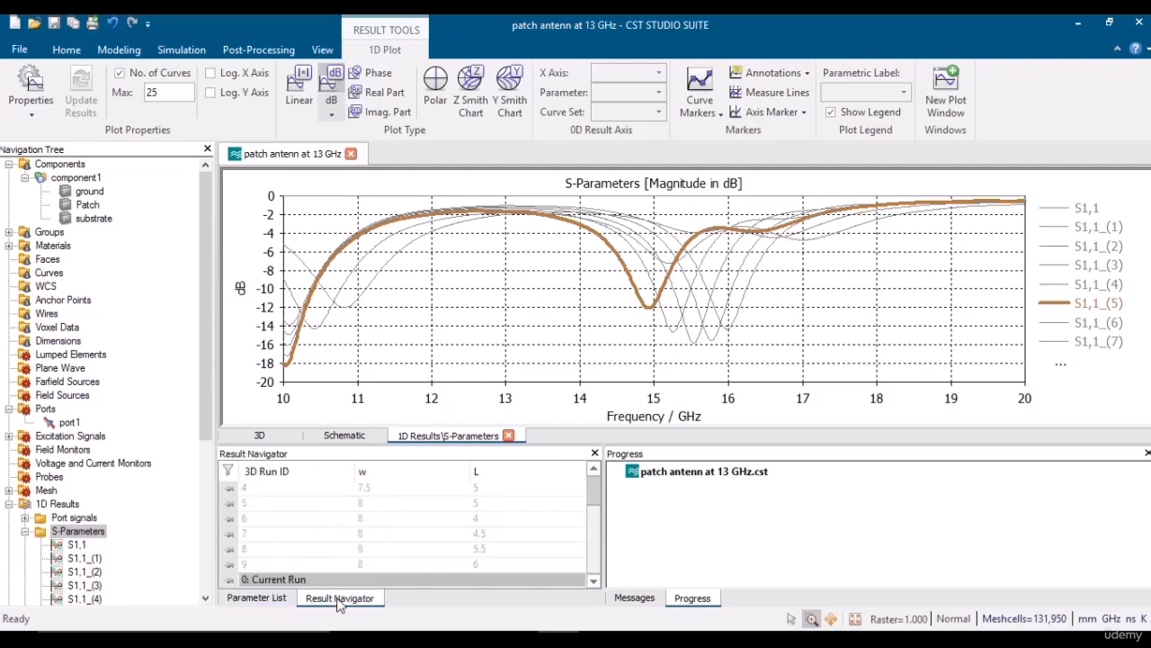
Compare the individual S1,1 curves for w = 7.5 and w = 8 at L = 5
left_click(379, 493)
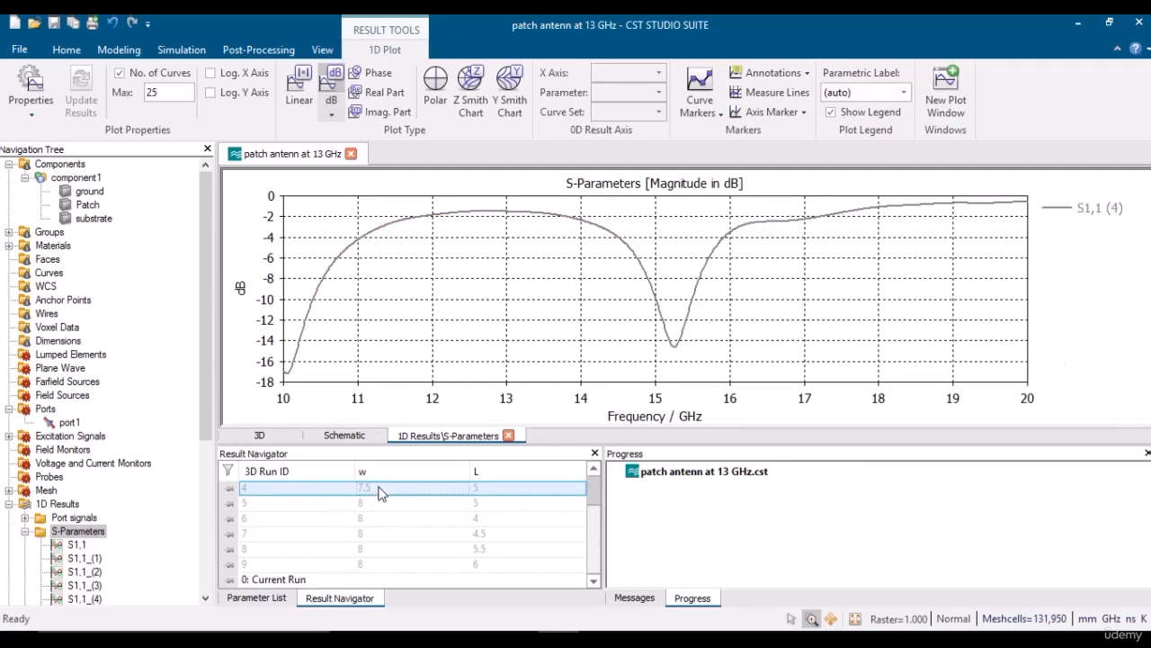
key("Down")
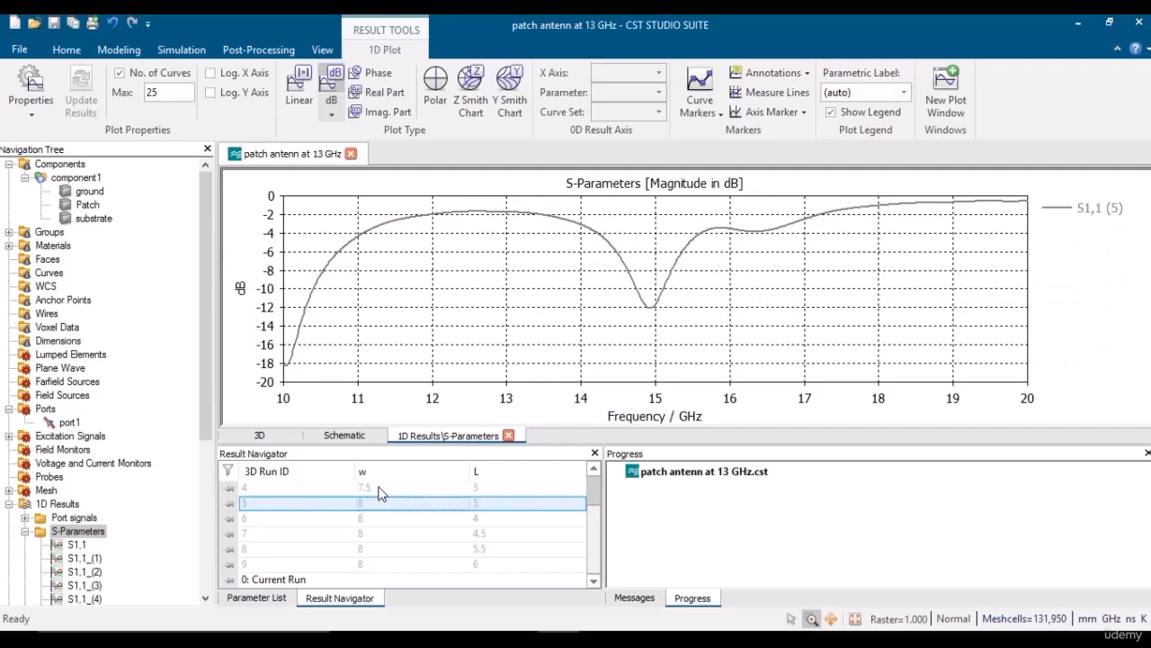
key("Up")
key("Down")
key("Up")
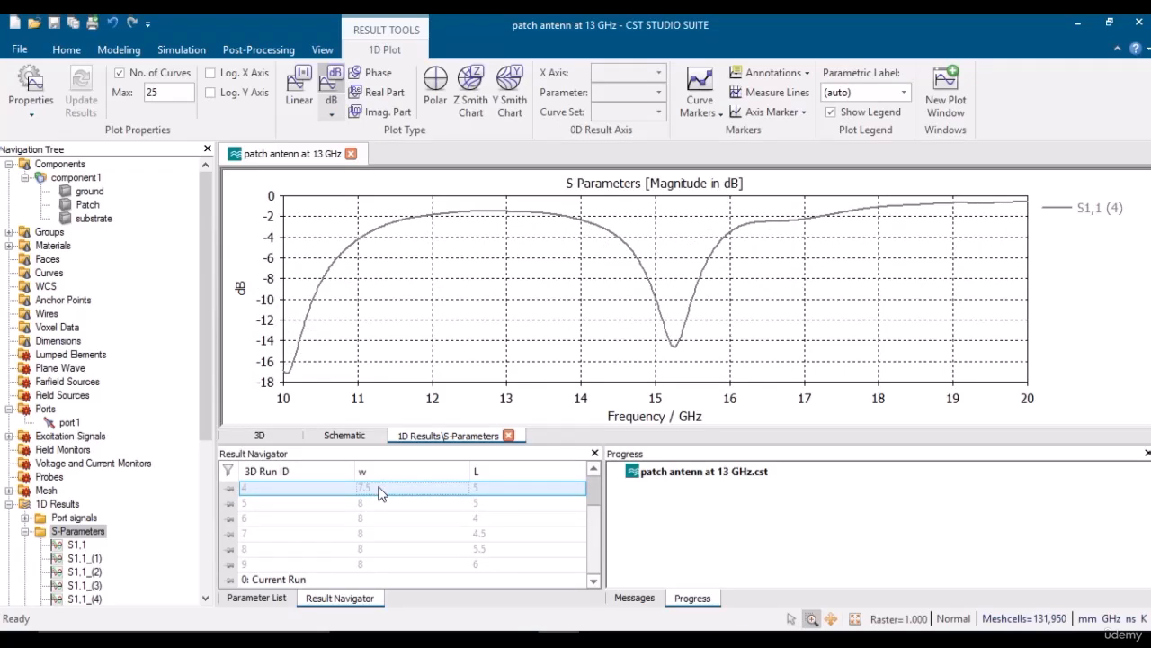
key("Down")
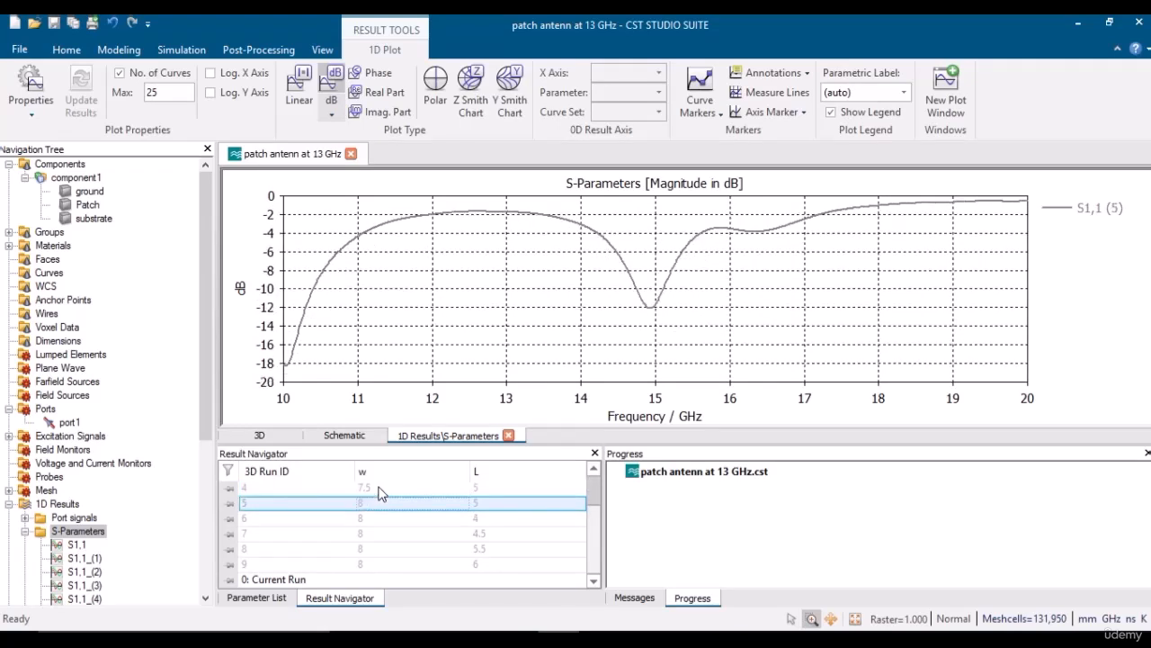
Examine the S1,1 curves of the runs with w = 8 for L = 4, 4.5, 5.5 and 6
key("Down")
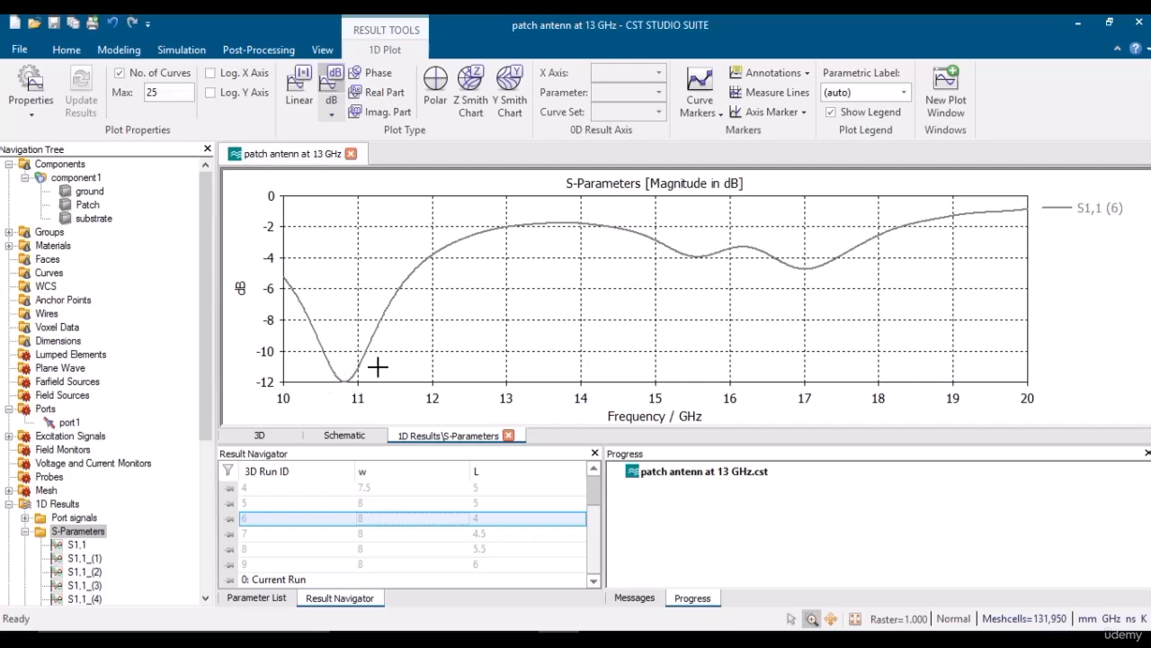
key("Down")
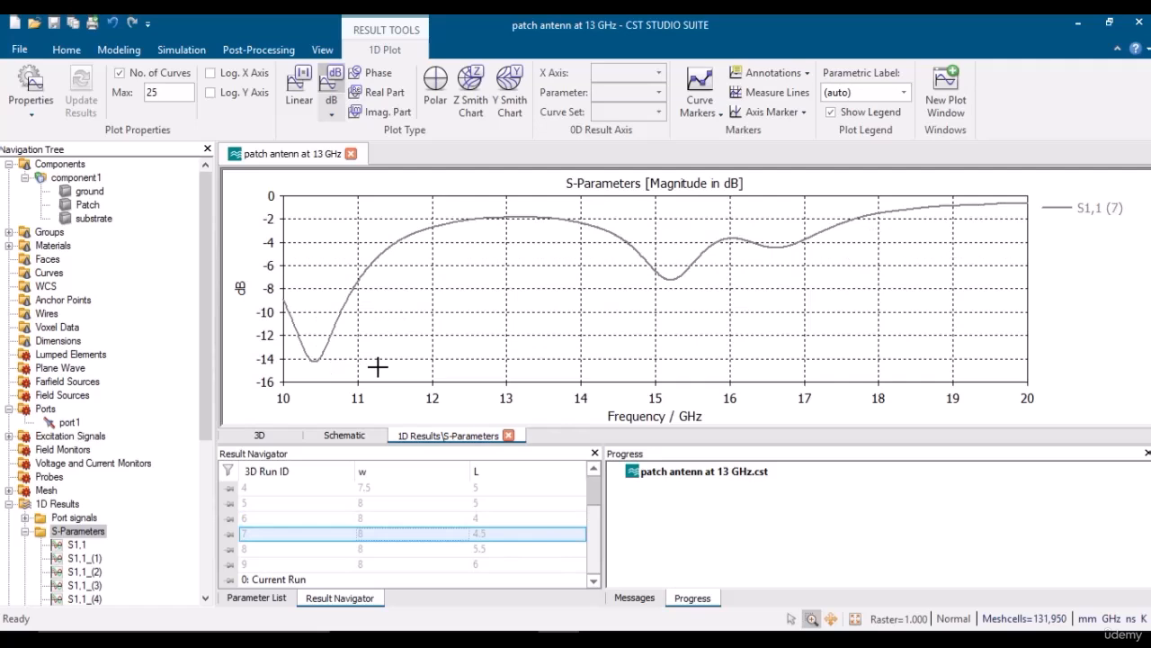
key("Down")
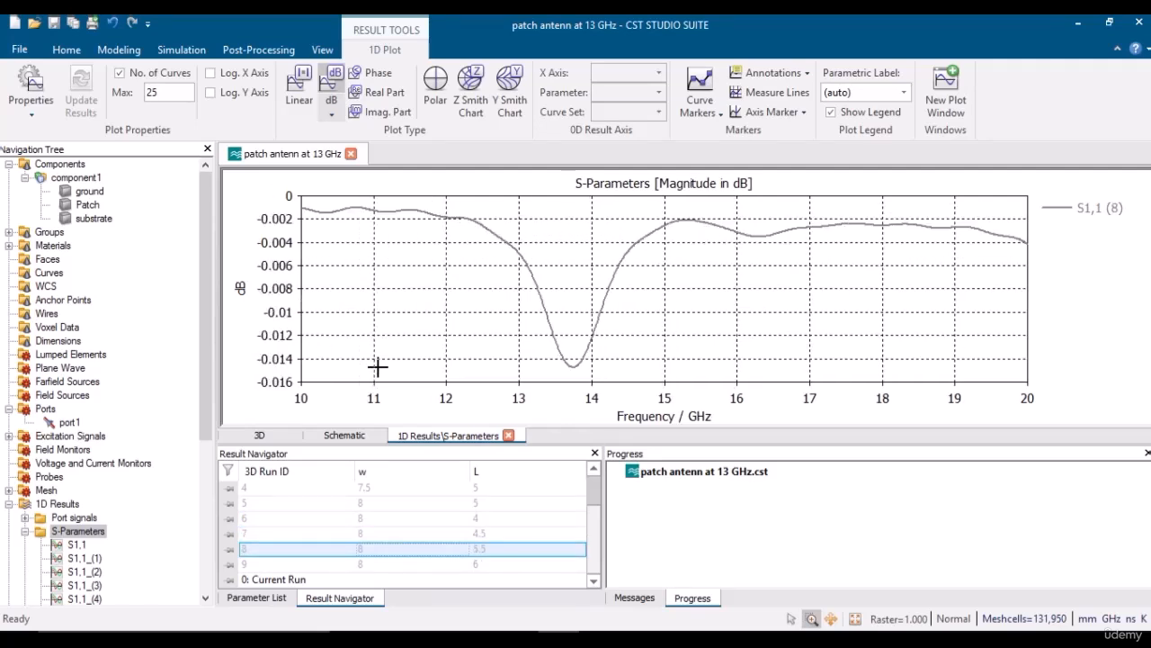
key("Down")
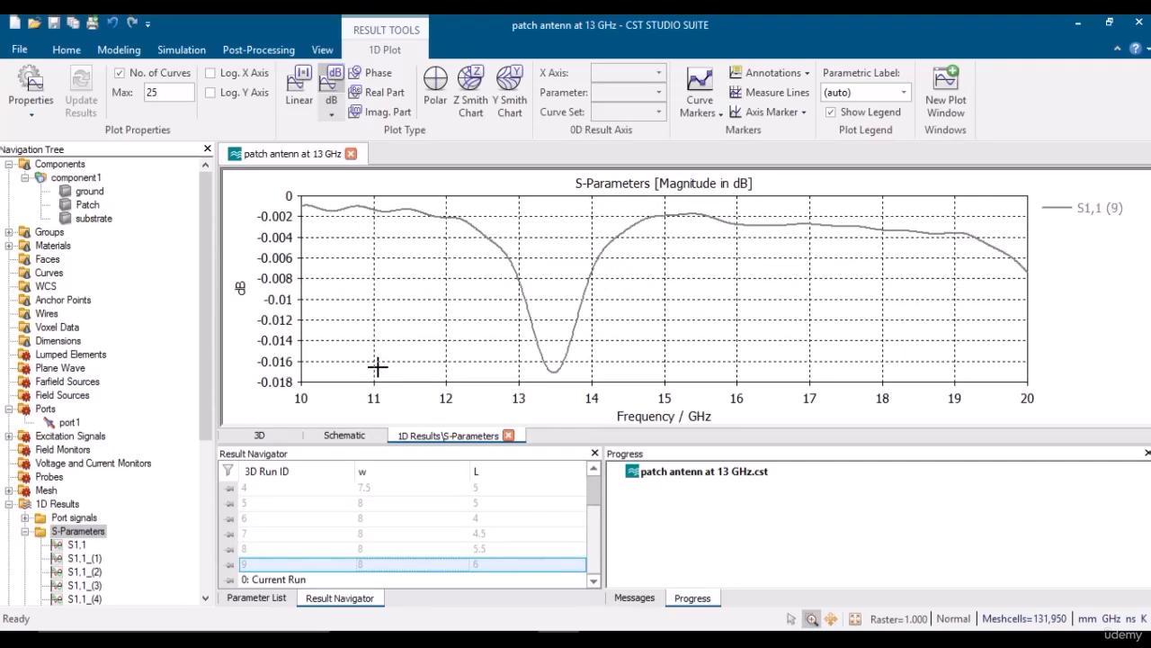
Review the S1,1 curves backwards through the runs to run 1, with w = 7 and L = 5
key("Up")
key("Up")
key("Up")
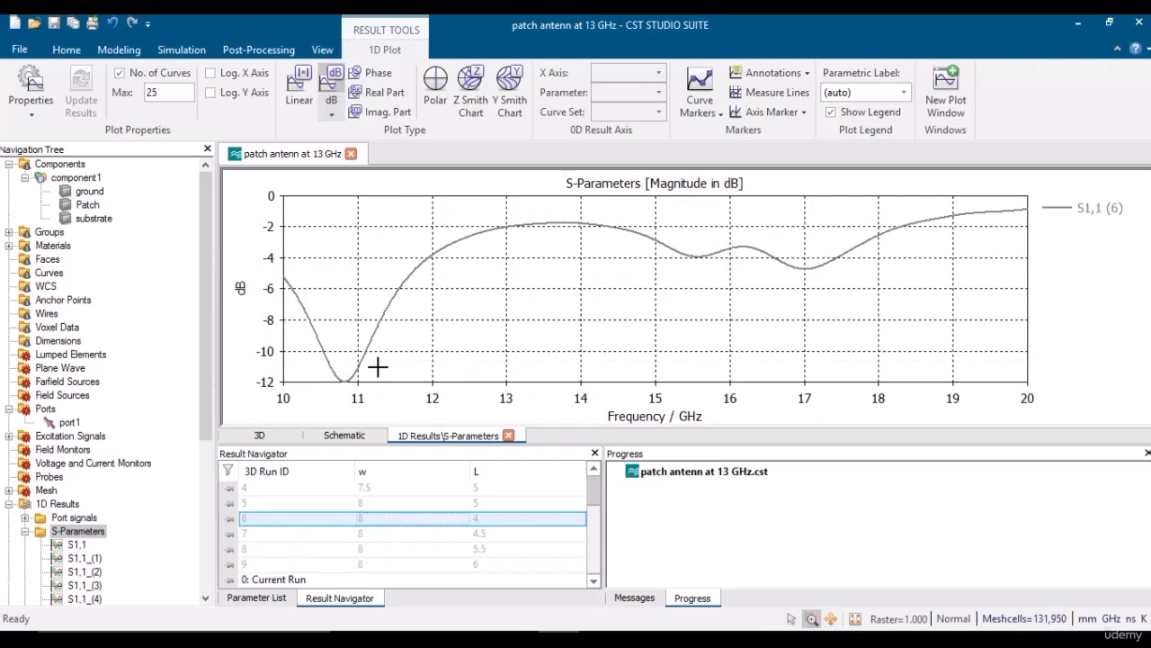
key("Up")
key("Up")
key("Up")
key("Up")
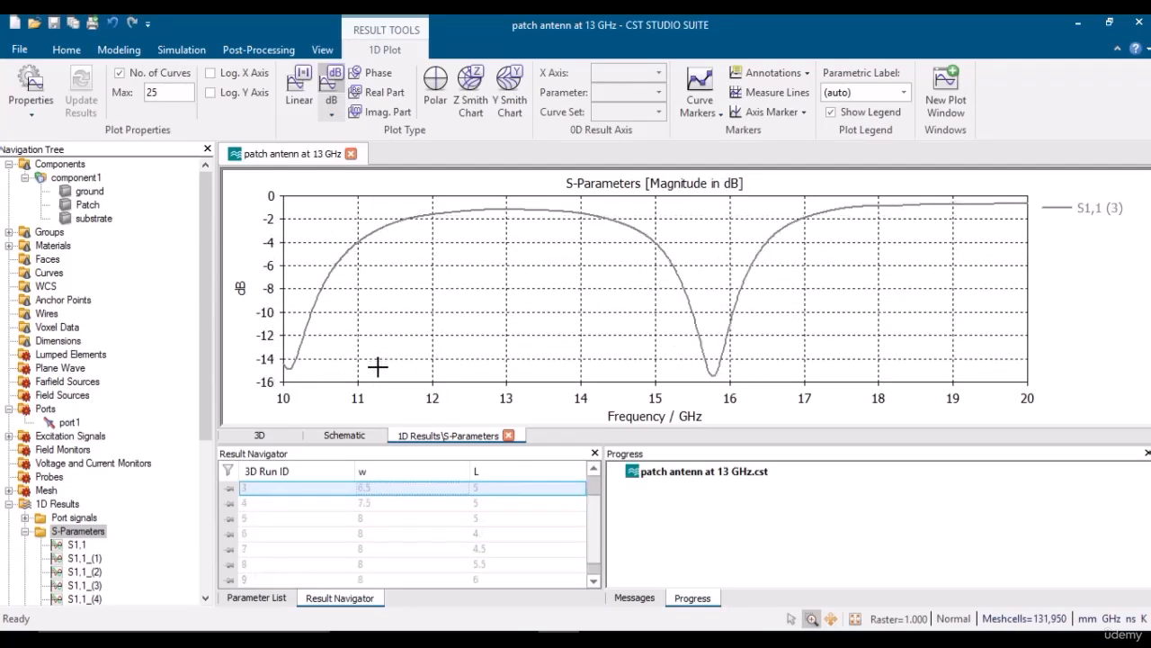
key("Up")
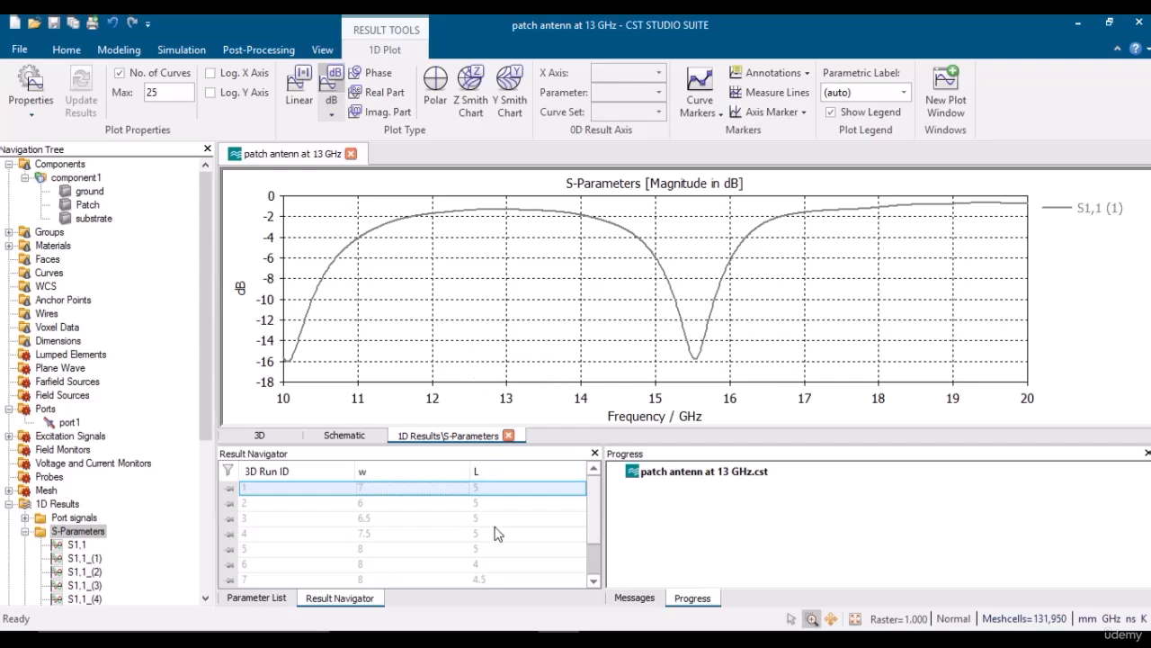
Step forward through the width runs at L = 5 and show the S1,1 curve of run 6, with w = 8 and L = 4
key("Down")
key("Down")
key("Down")
key("Down")
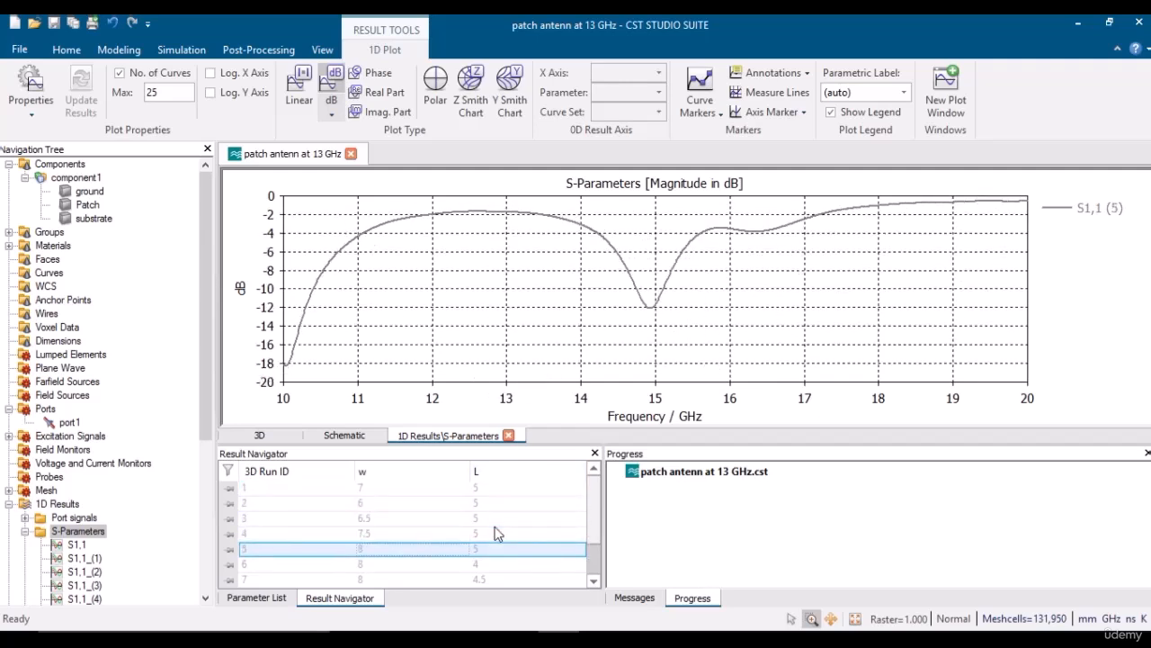
key("Down")
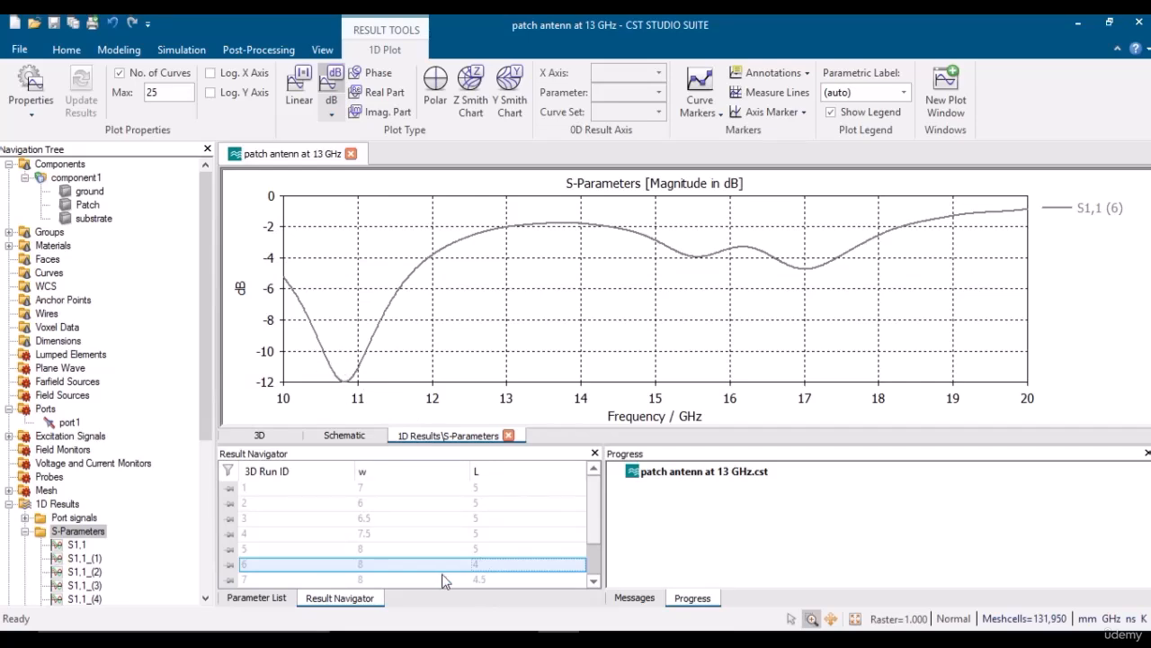
Set the patch length L to 4 in the 3D model, deleting only the current results, and apply the parametric update
left_click(265, 435)
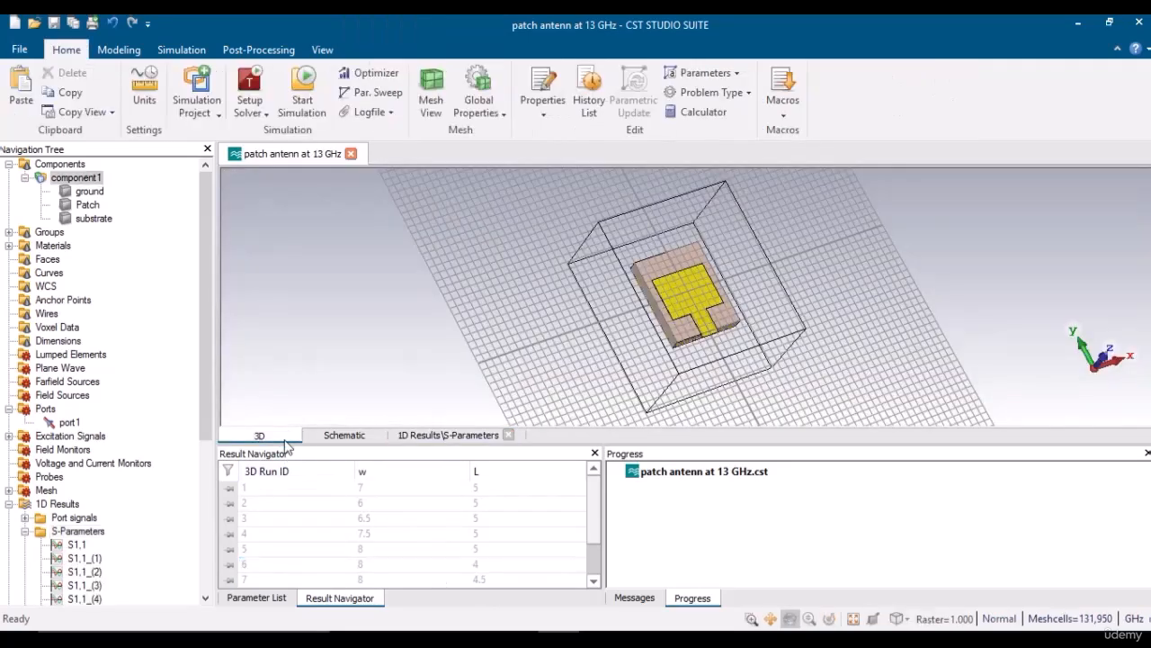
left_click(270, 598)
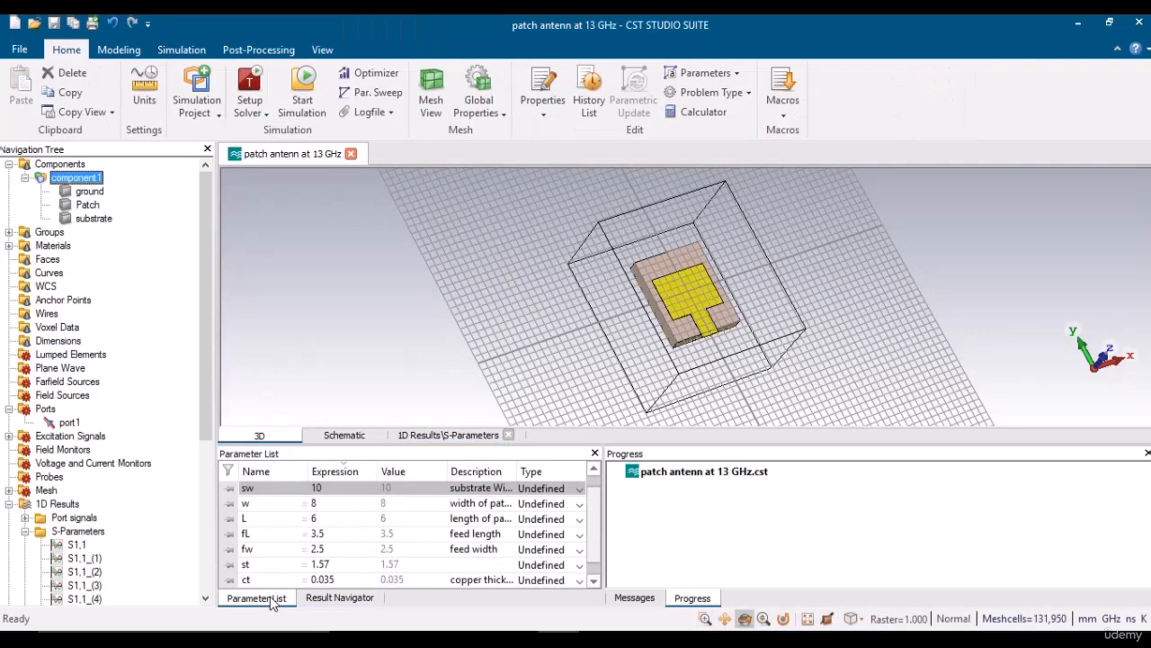
double_click(315, 518)
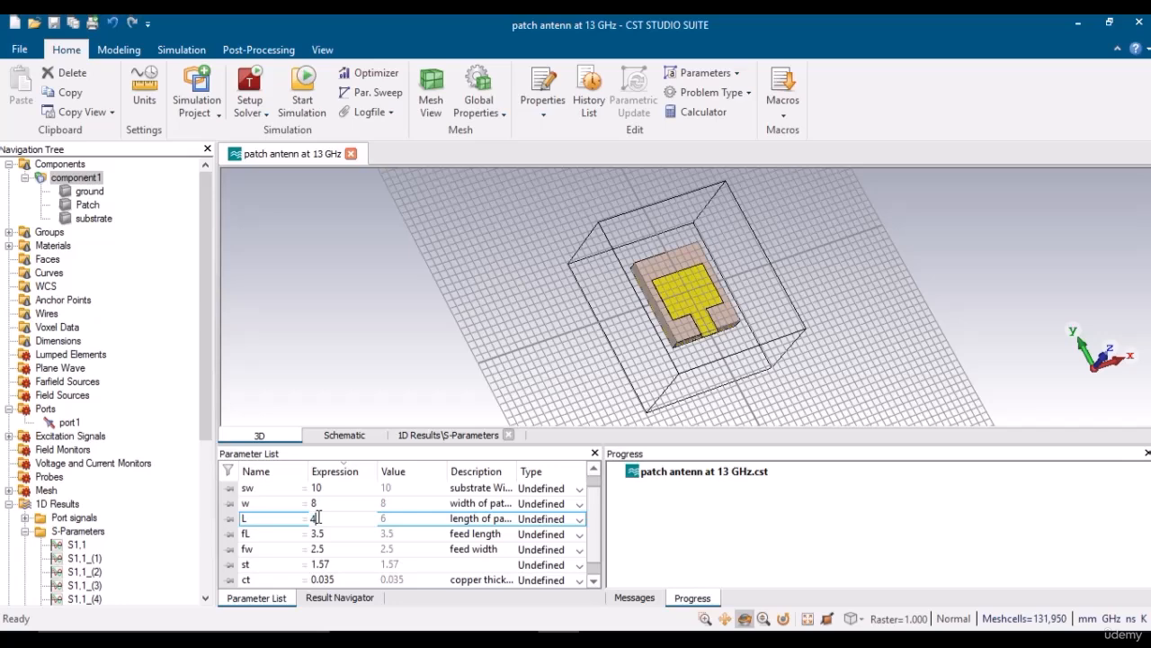
key("Return")
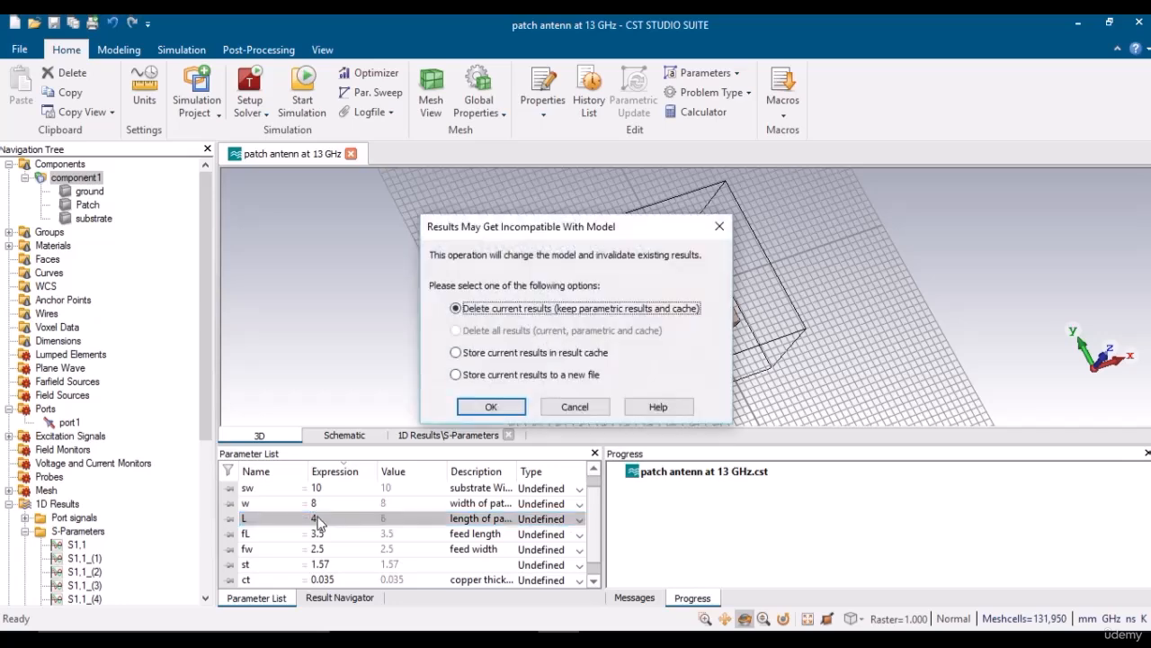
left_click(490, 407)
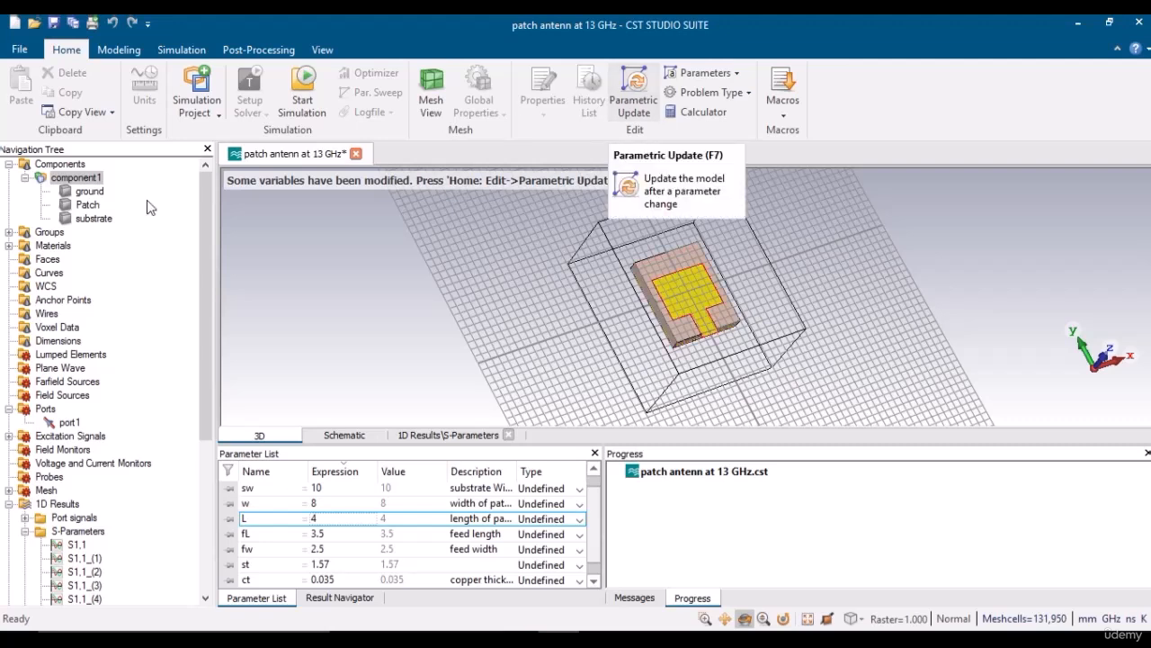
left_click(634, 94)
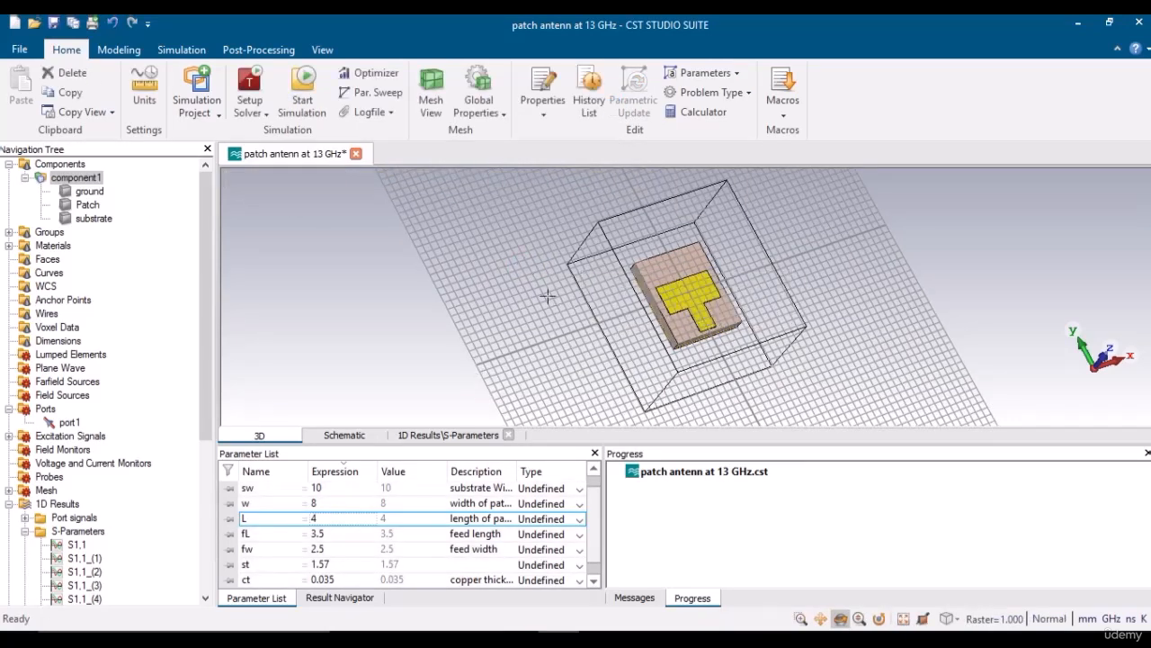
left_click(800, 619)
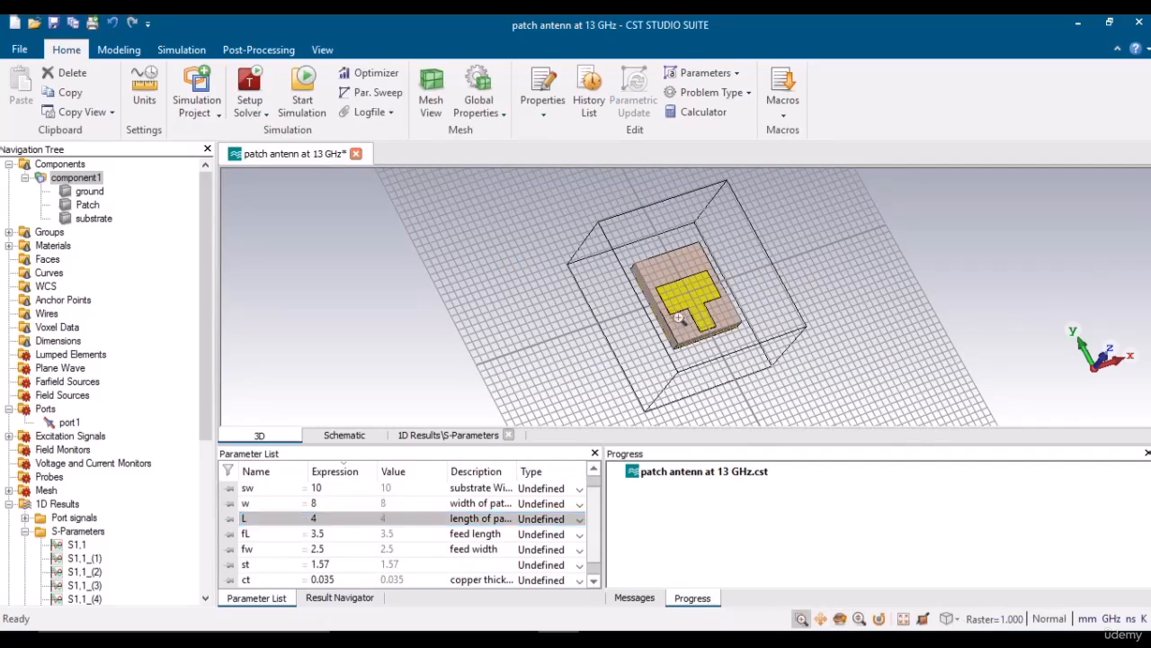
Set the substrate length sL to 11 and apply the parametric update to the antenna model
left_click_drag(679, 315, 743, 353)
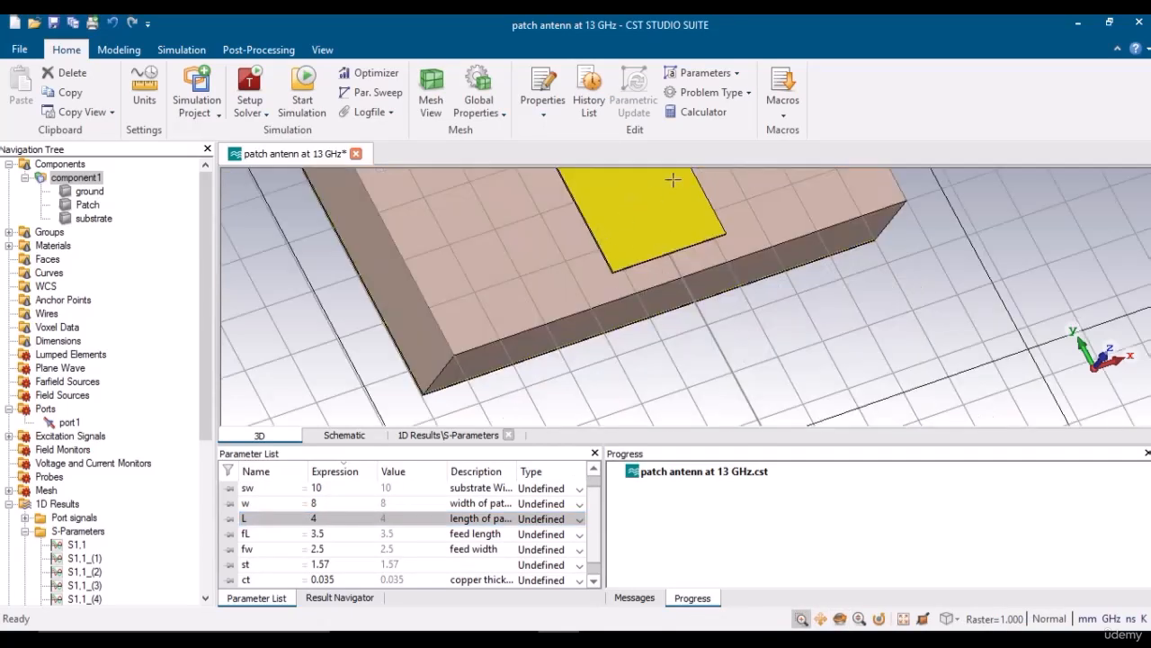
left_click(840, 619)
left_click_drag(648, 263, 593, 324)
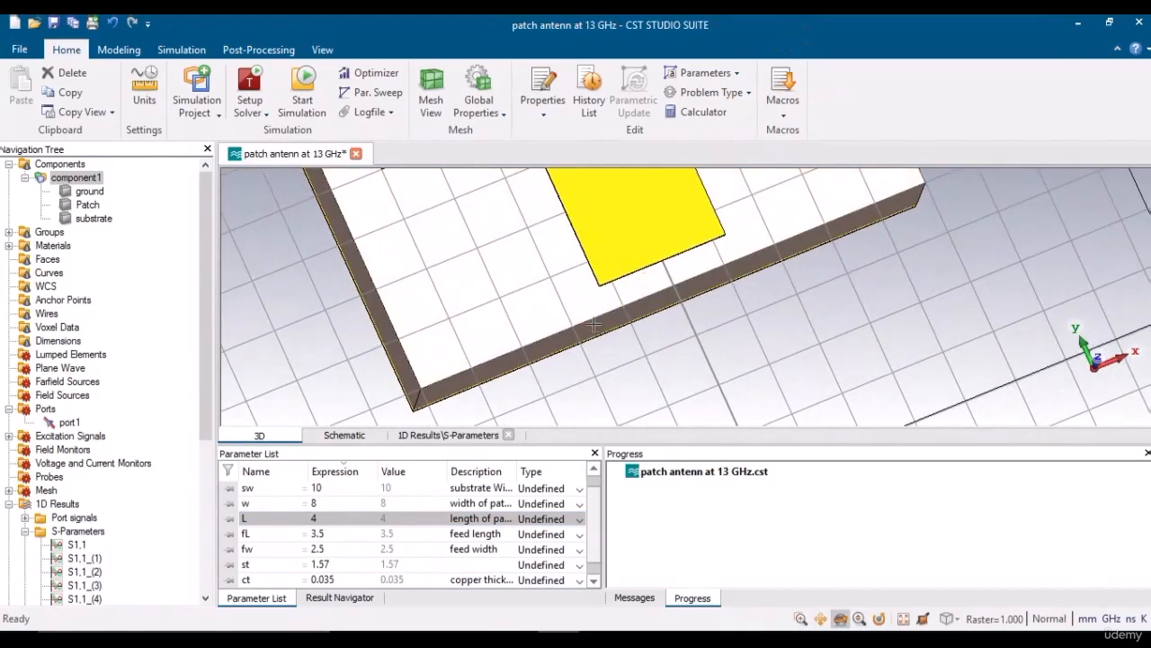
left_click(325, 490)
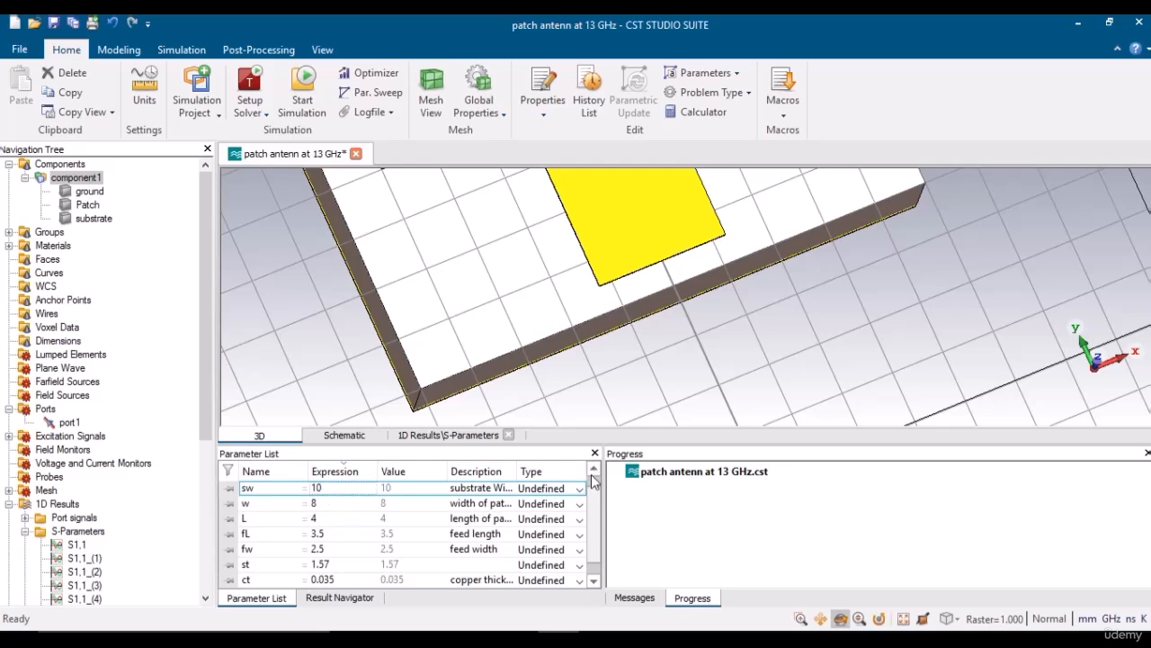
left_click(593, 471)
double_click(320, 487)
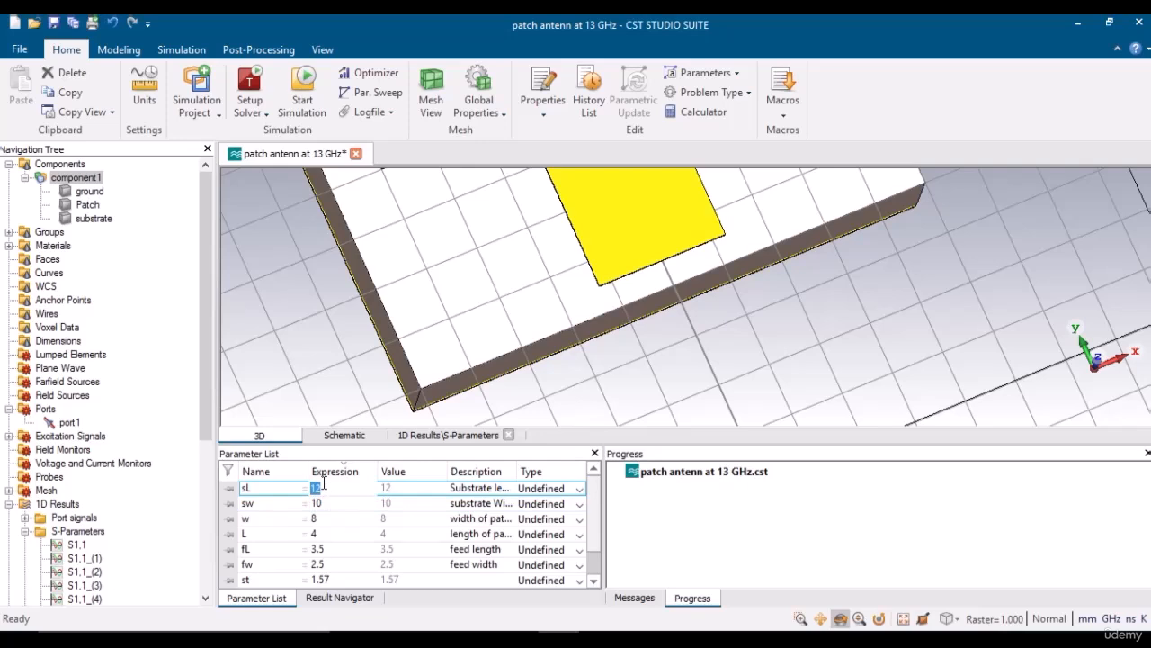
key("BackSpace")
key("Return")
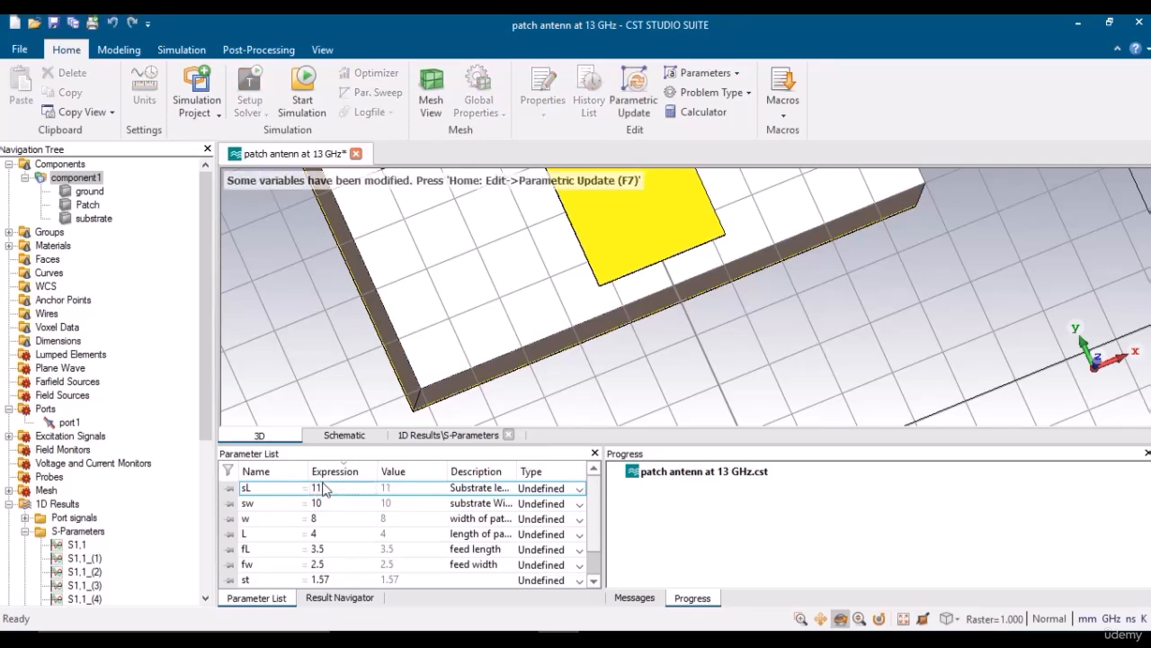
left_click(633, 93)
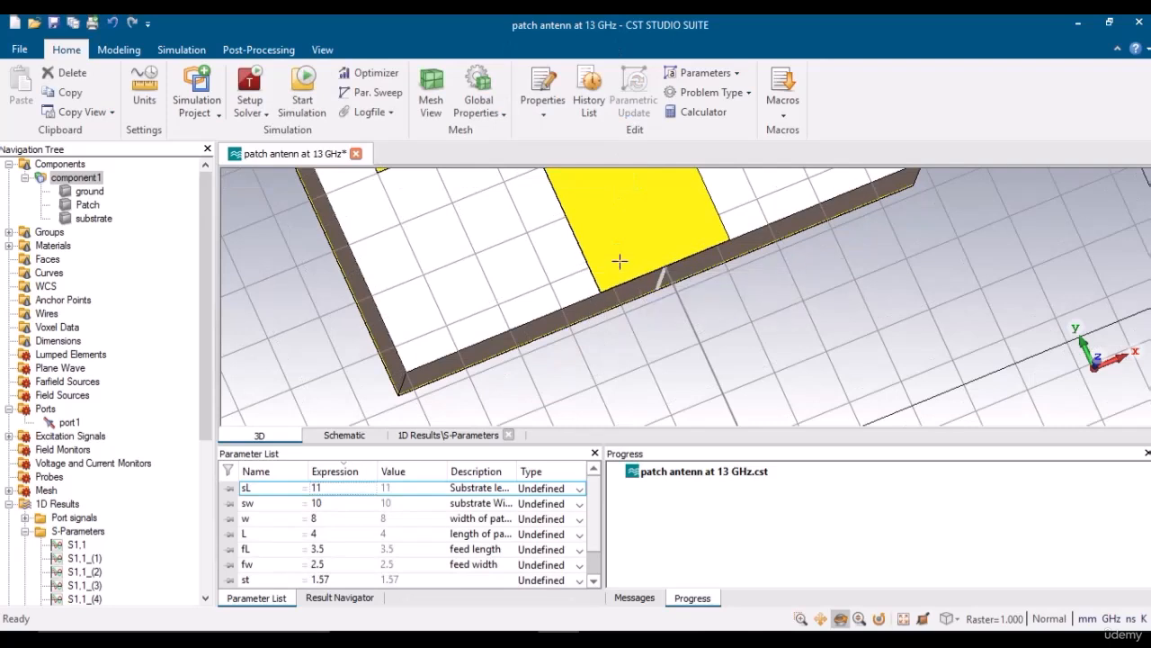
Examine the feed line's end and the port at the substrate's edge in the 3D model
left_click(801, 619)
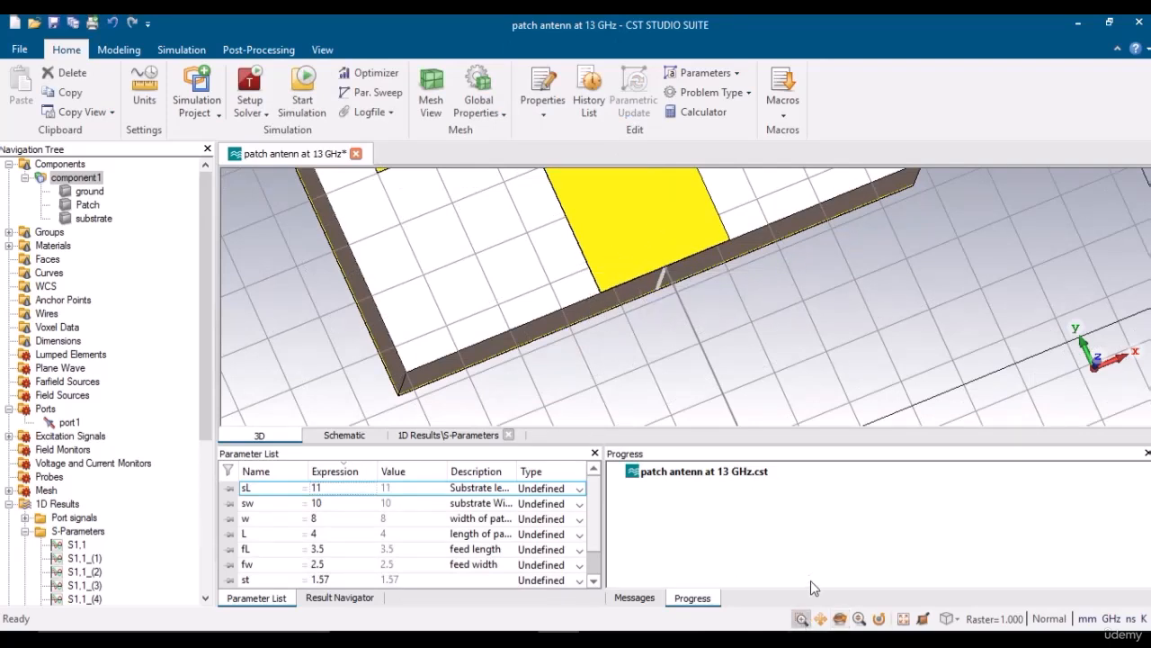
left_click(840, 619)
left_click_drag(702, 275, 630, 216)
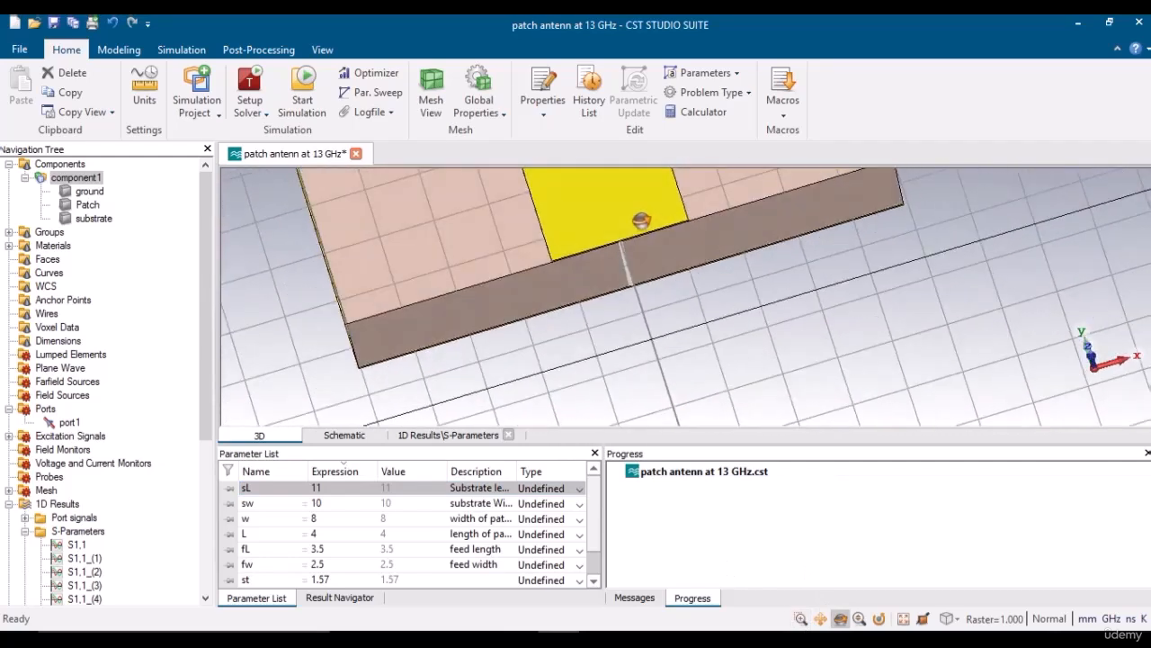
left_click(800, 619)
left_click_drag(538, 241, 685, 300)
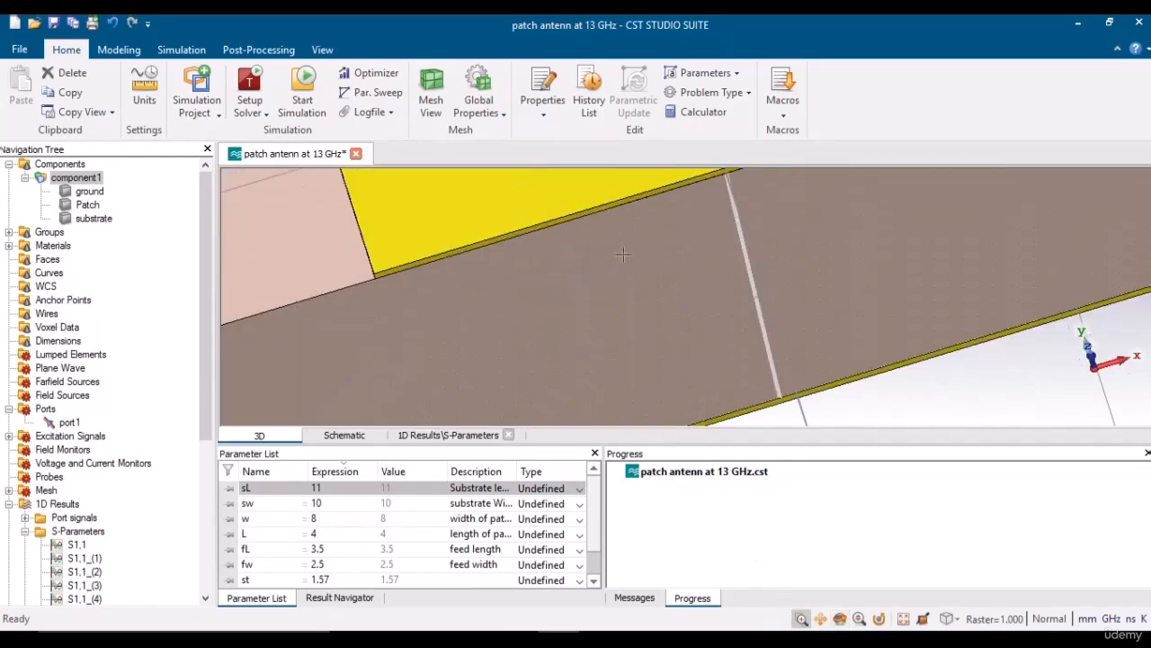
left_click_drag(364, 260, 459, 356)
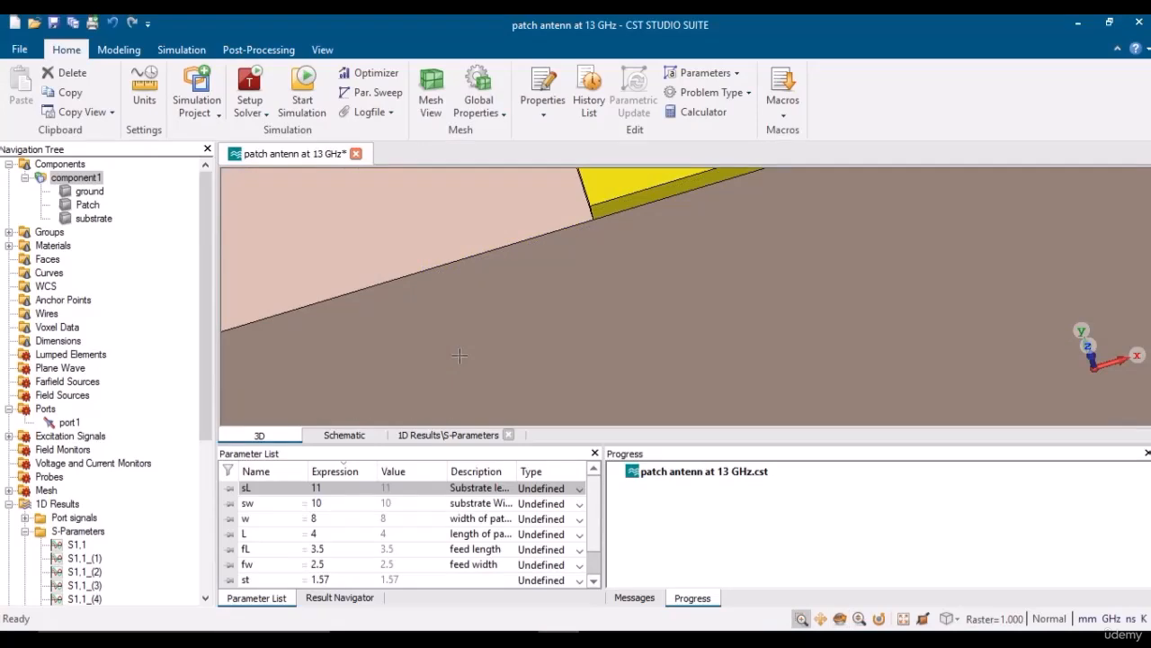
key("space")
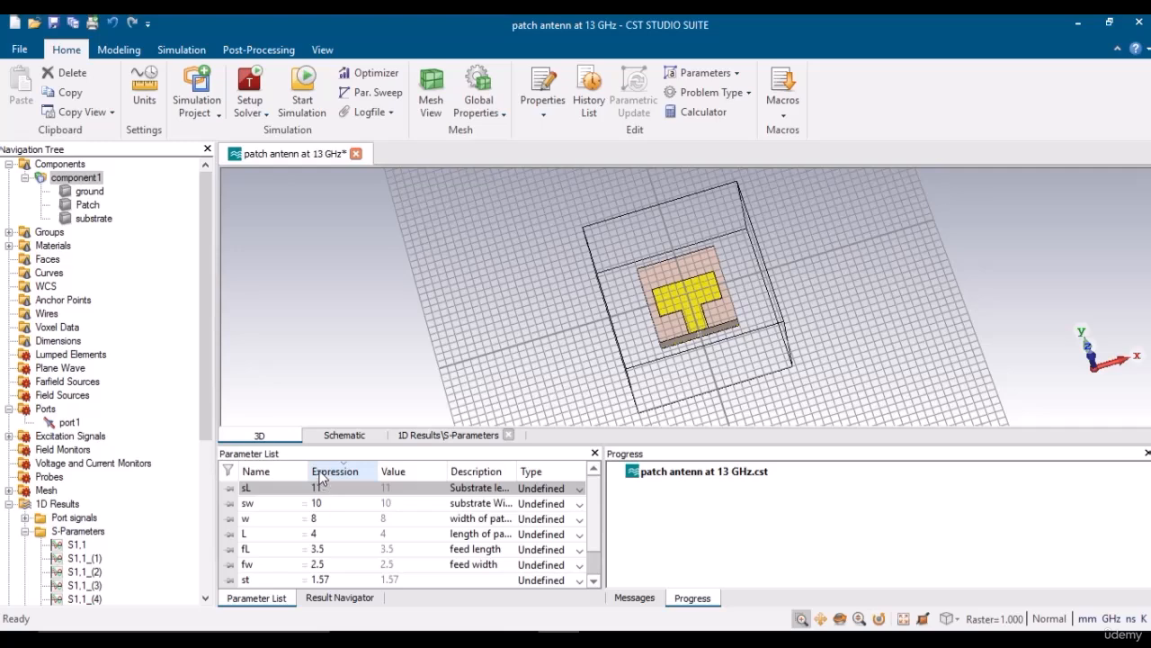
left_click_drag(672, 321, 764, 382)
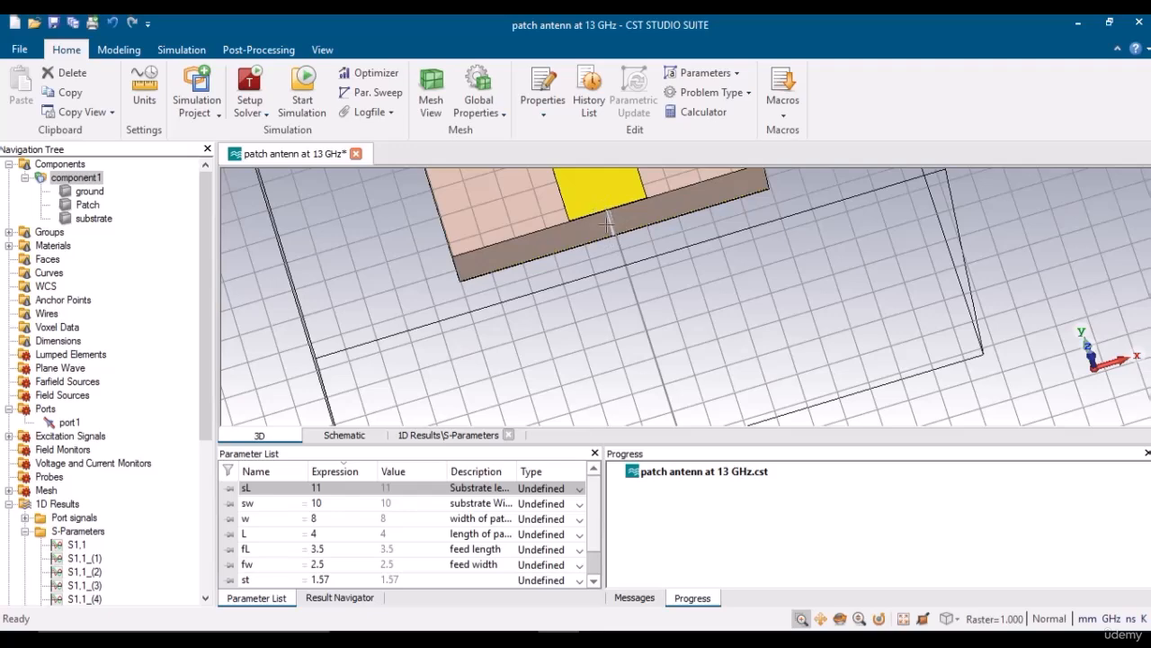
left_click(820, 618)
left_click_drag(661, 238, 684, 354)
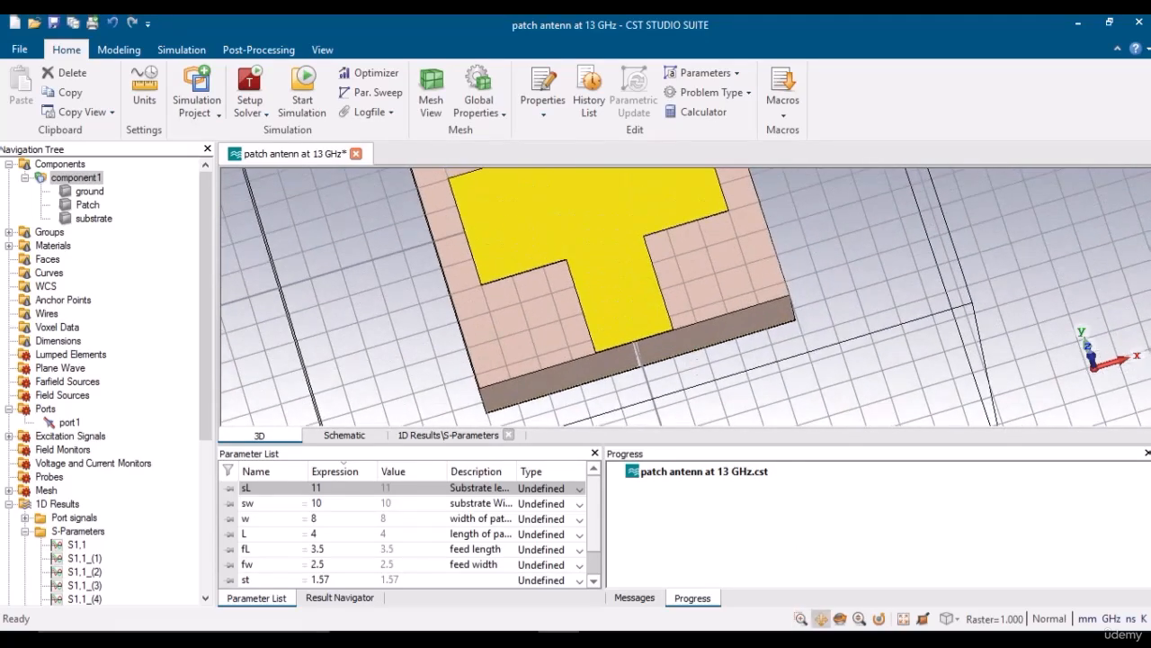
left_click(840, 619)
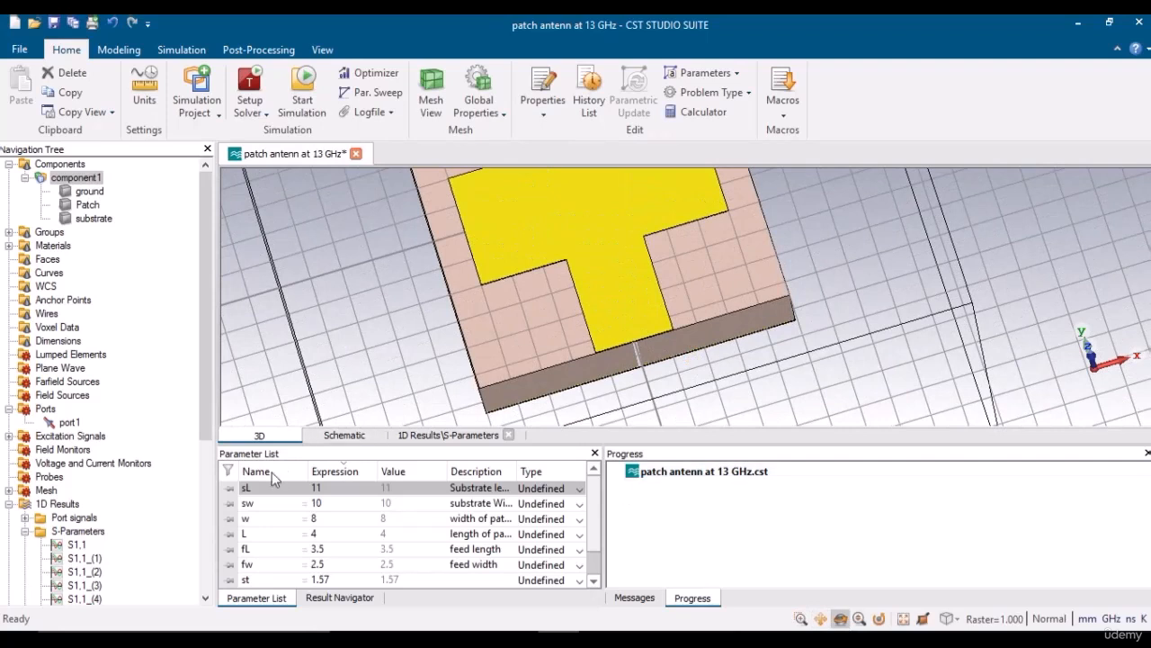
Delete the L sweep from Sequence 1 of the parameter sweep, keeping only that empty sequence
left_click(321, 536)
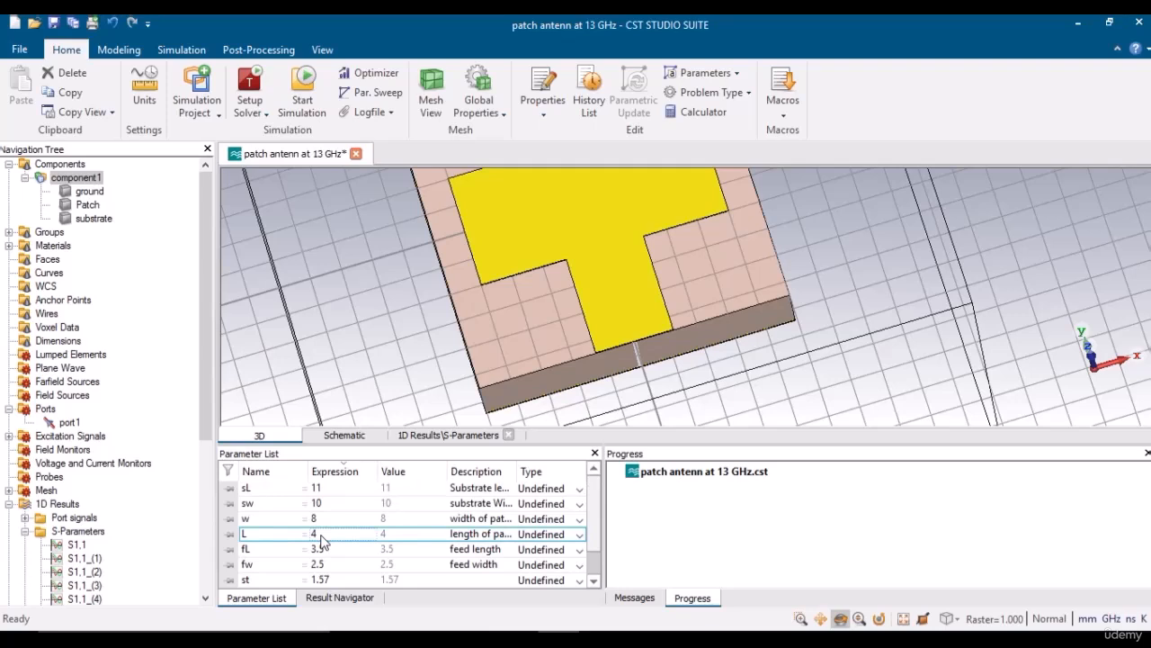
left_click(323, 522)
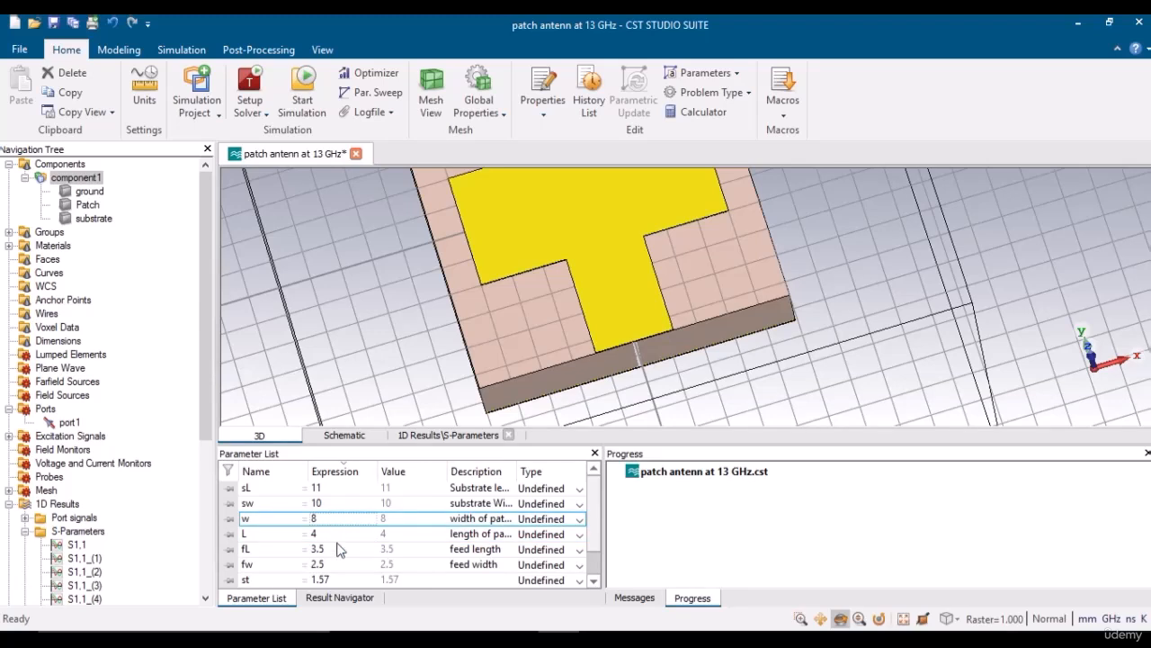
left_click(368, 91)
left_click(457, 244)
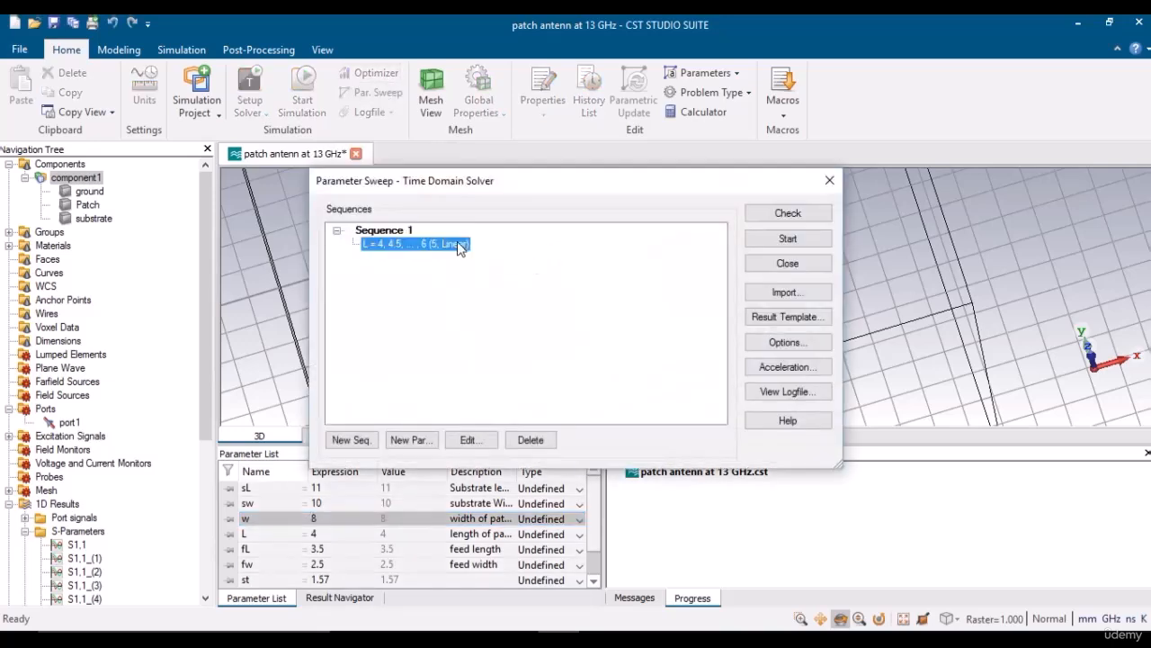
left_click(530, 440)
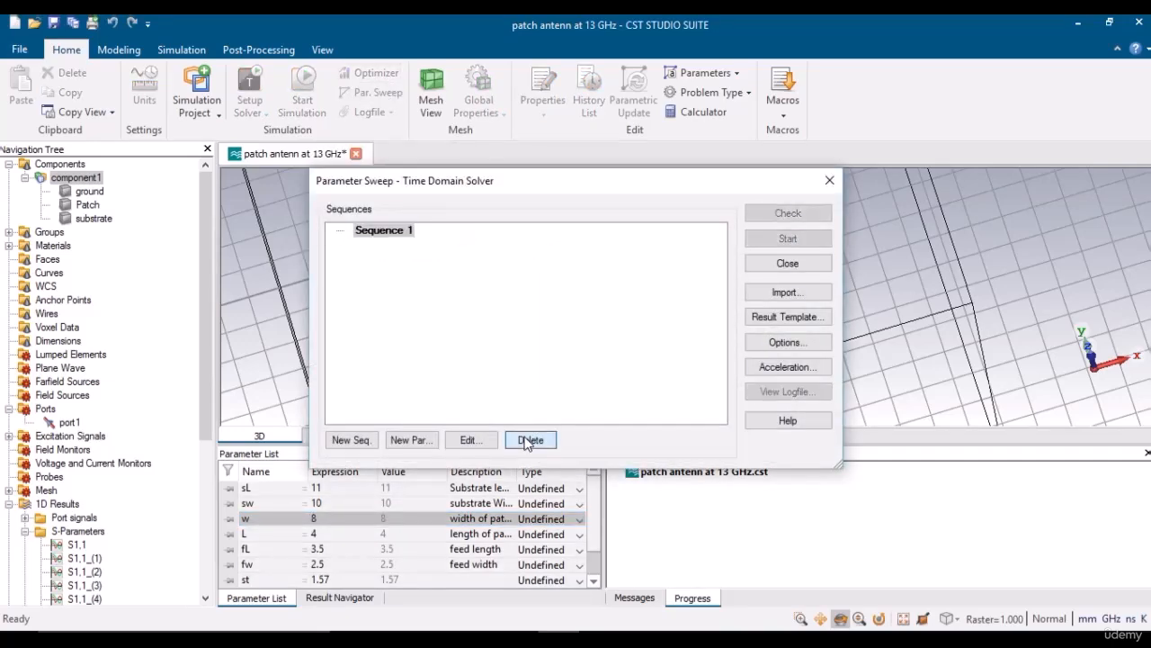
left_click(349, 441)
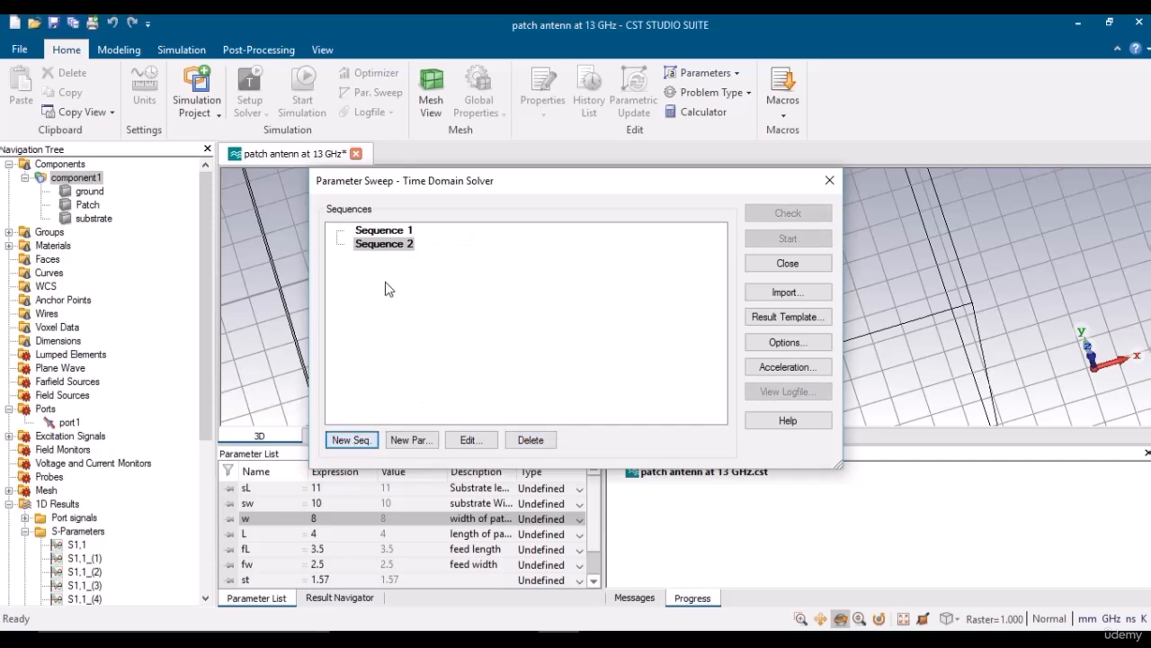
left_click(527, 441)
Add a new sweep parameter to Sequence 1 and choose the patch width w with a linear sweep
left_click(414, 441)
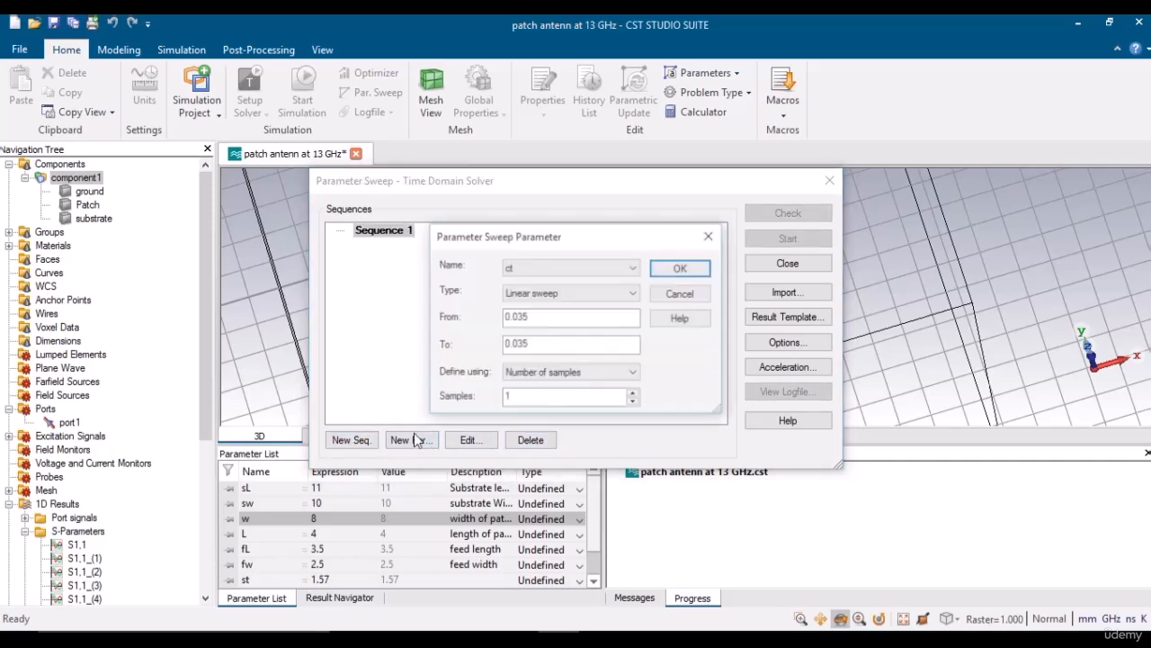
left_click(552, 269)
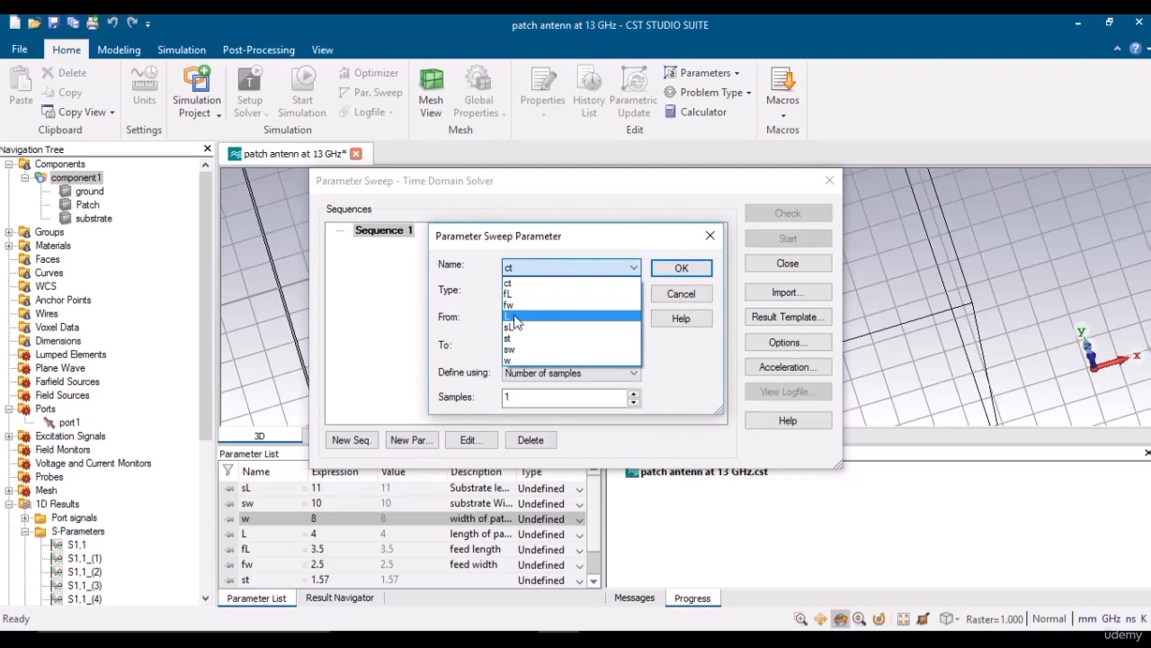
left_click(511, 318)
left_click(528, 295)
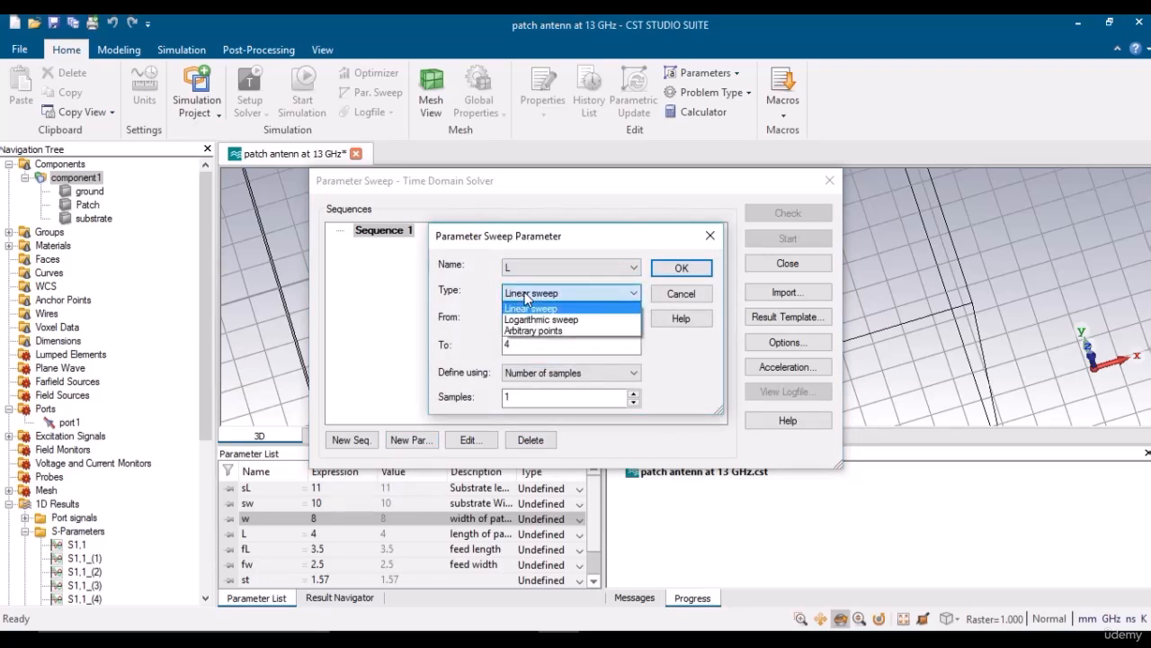
left_click(525, 269)
left_click(525, 270)
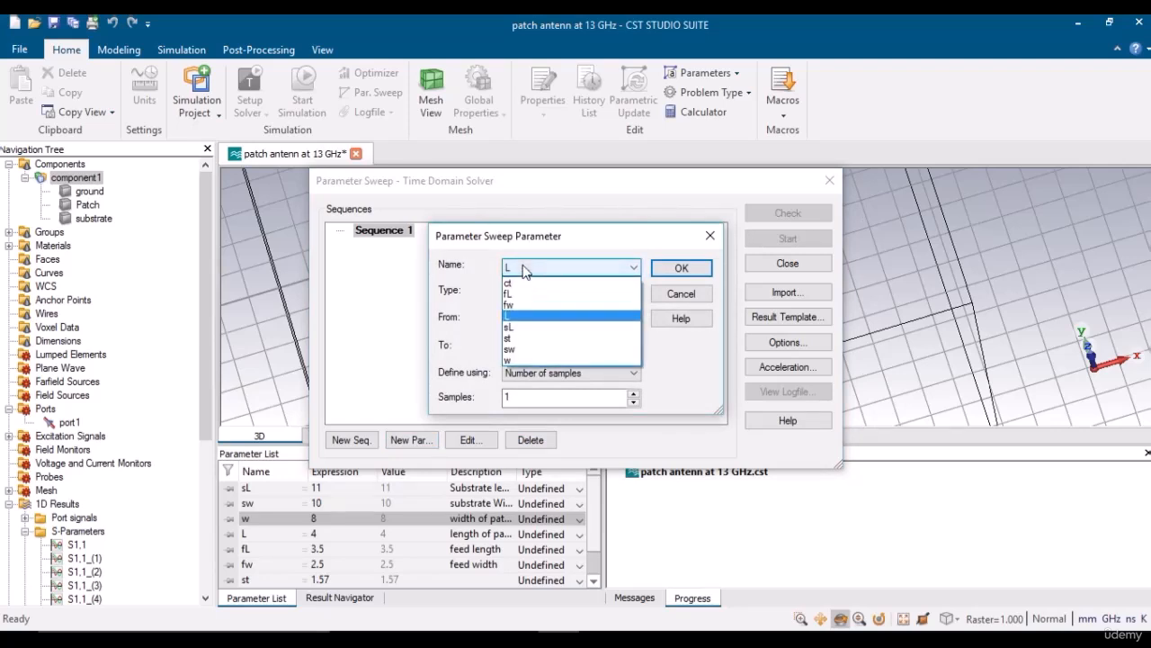
left_click(511, 361)
Define the w sweep from 7 to 8 with a step width of 0.2 and start the parameter sweep
double_click(518, 317)
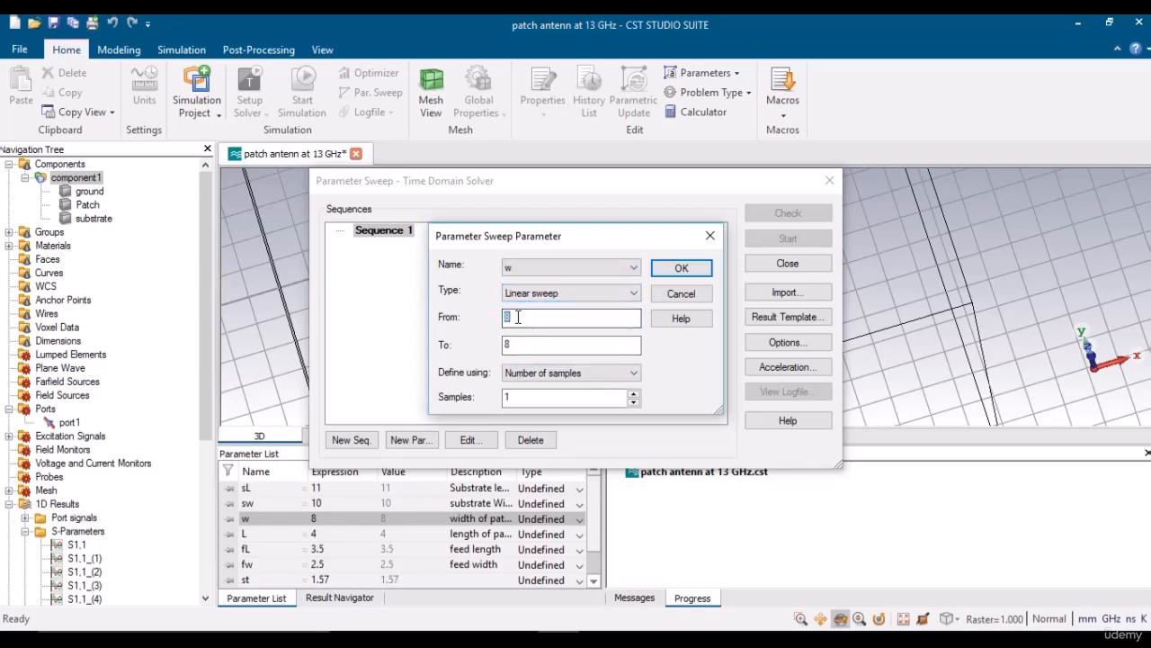
type("7")
left_click(566, 372)
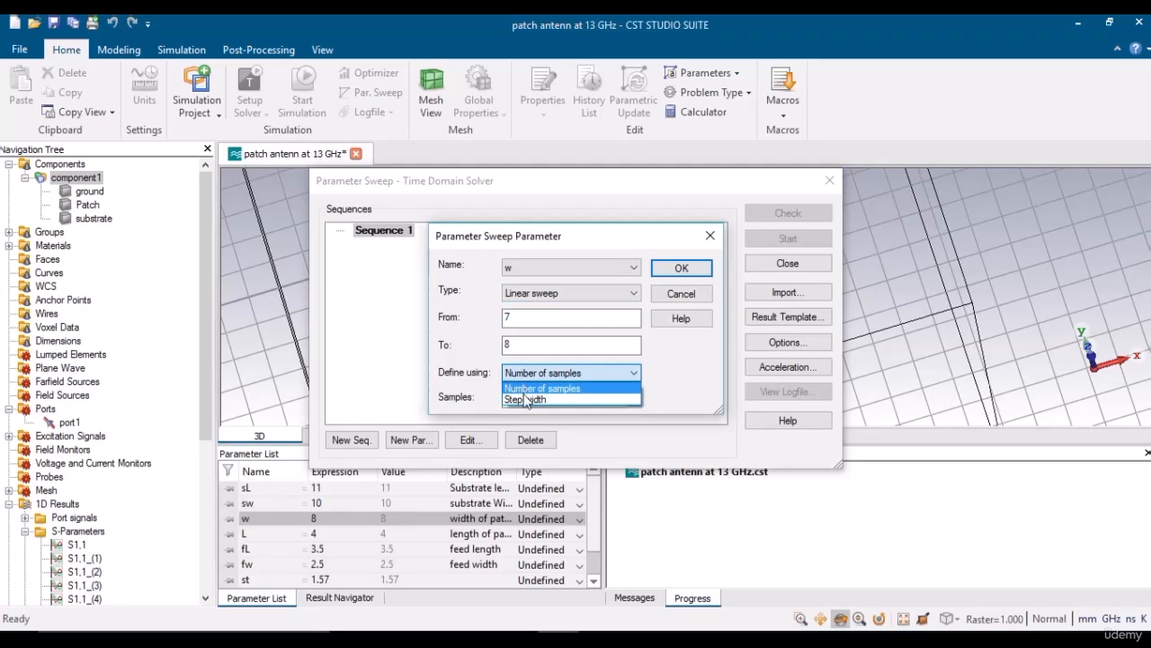
left_click(526, 399)
left_click(525, 395)
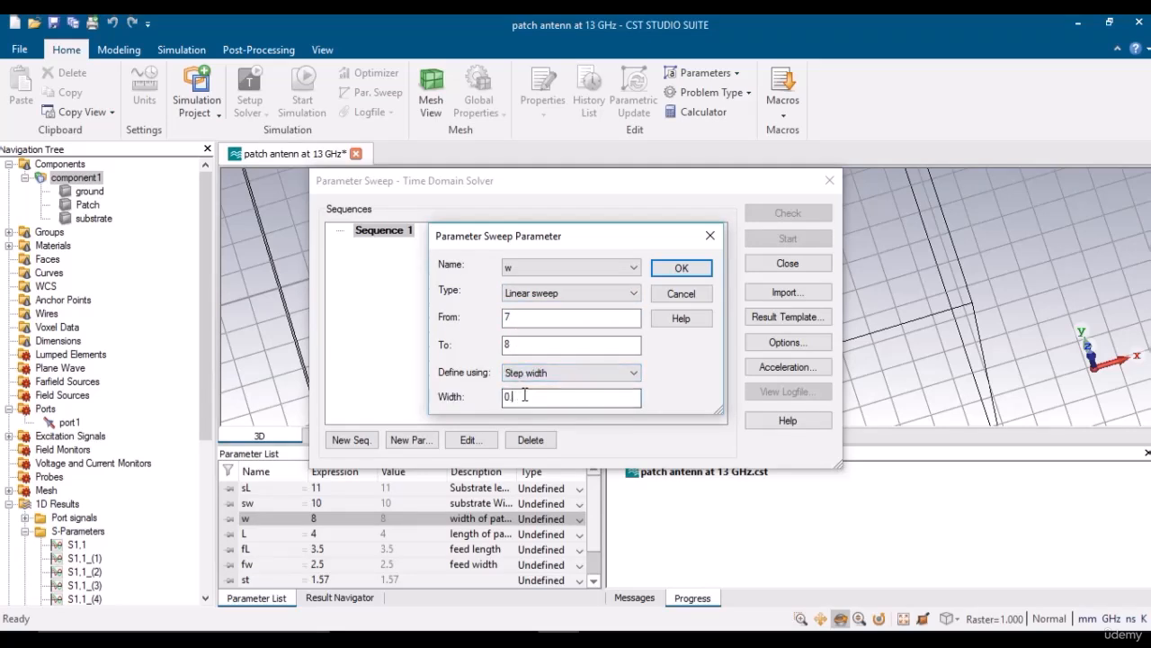
type("2")
left_click(681, 268)
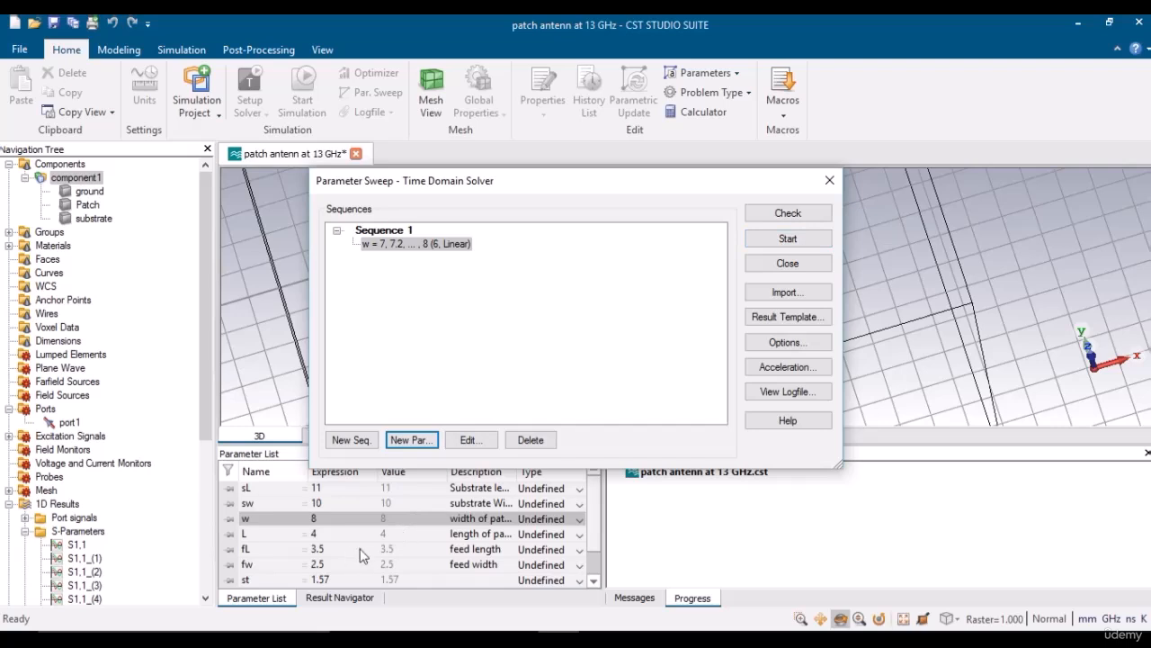
left_click(775, 241)
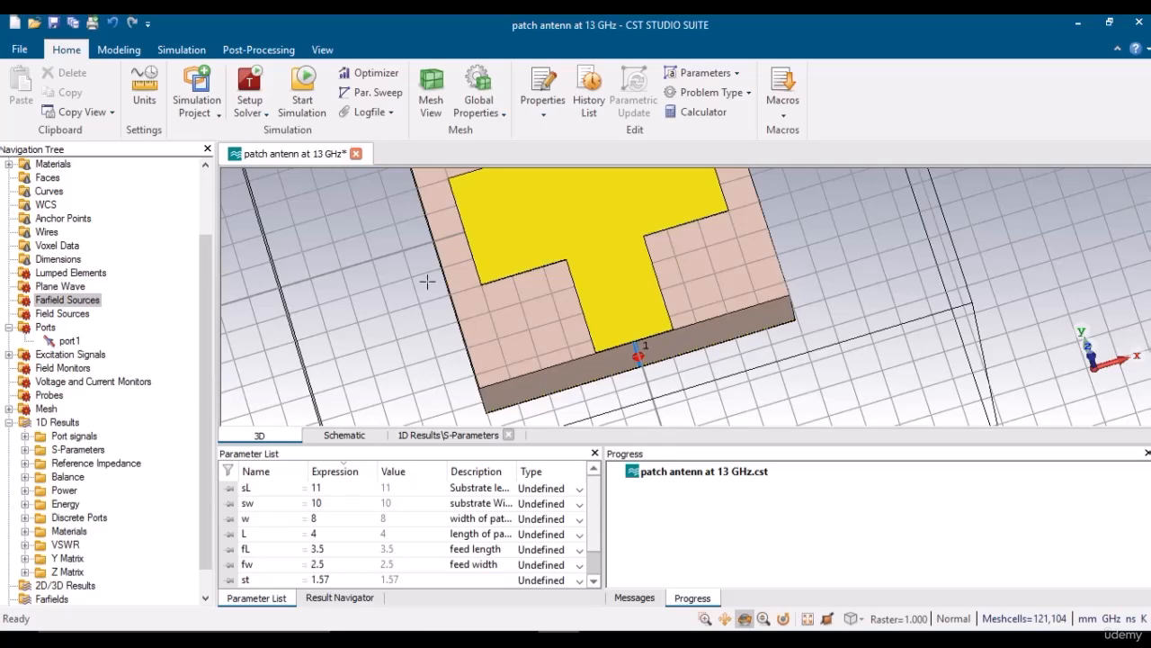
Display the S-parameter curves of all runs in the 1D results plot and show the list of parameter runs
left_click(24, 450)
left_click(60, 451)
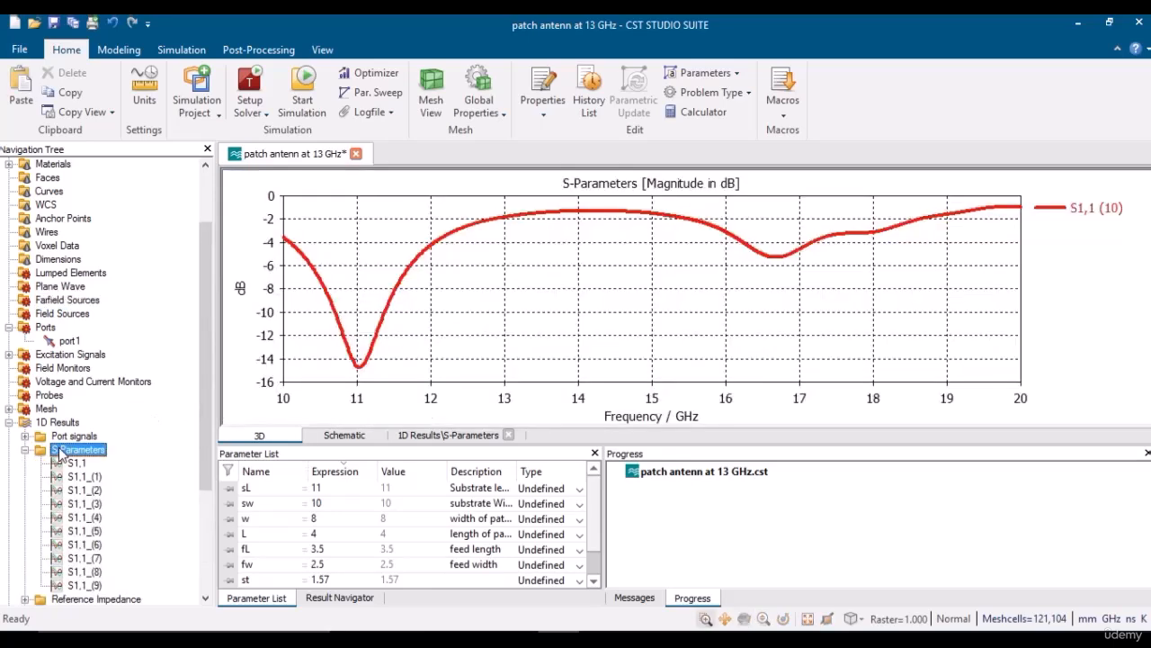
left_click(68, 300)
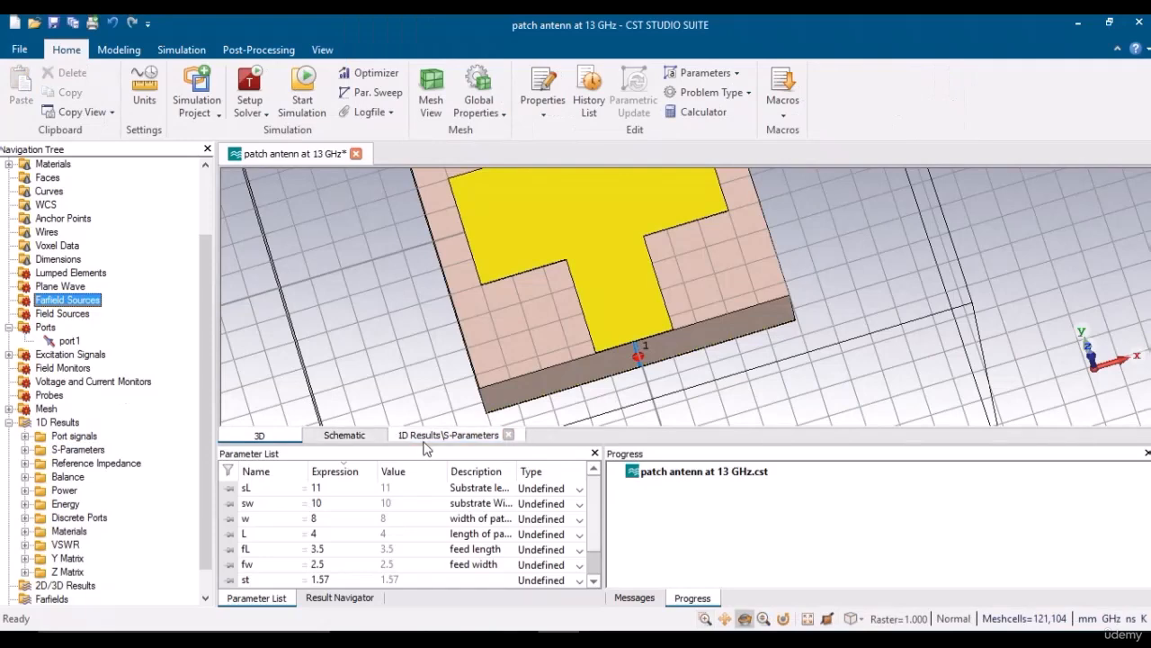
left_click(425, 439)
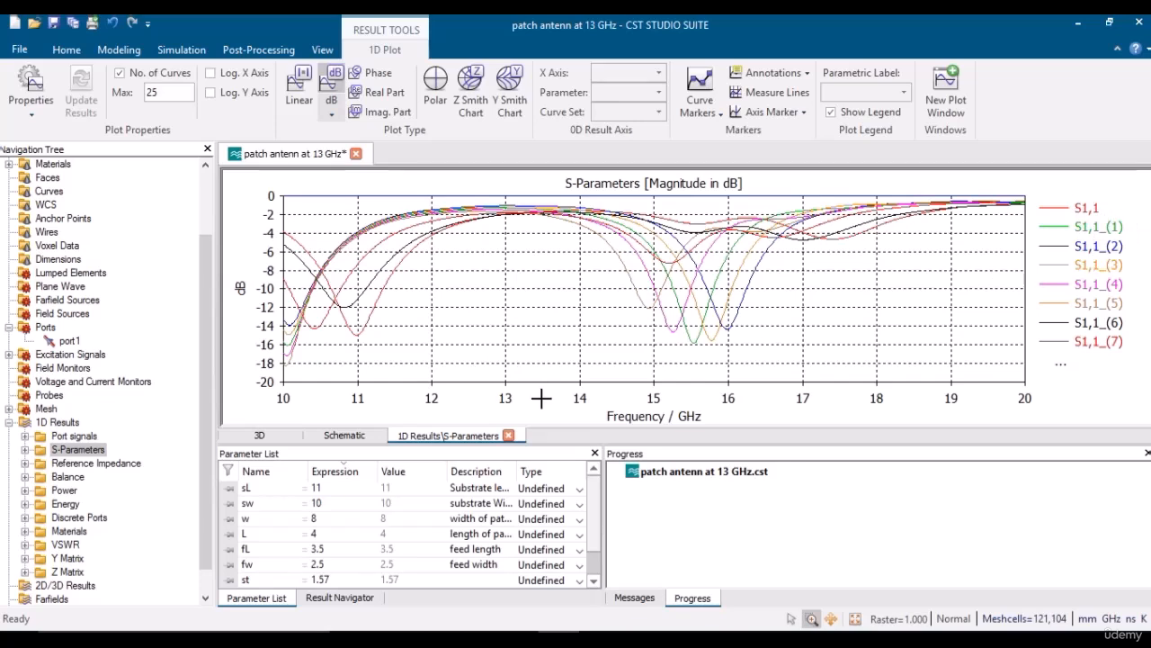
left_click(337, 598)
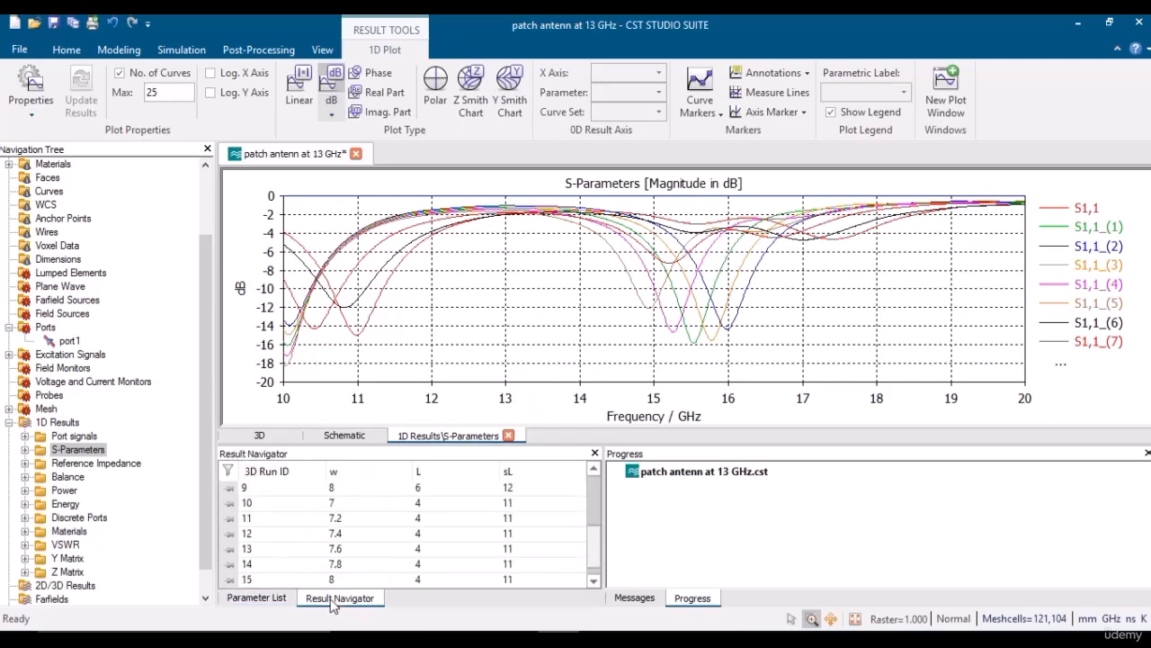
Step through the S1,1 curves from run 9 to run 15, covering w = 7 to 8 at L = 4
left_click(419, 491)
key("Down")
key("Down")
key("Down")
key("Down")
key("Down")
key("Down")
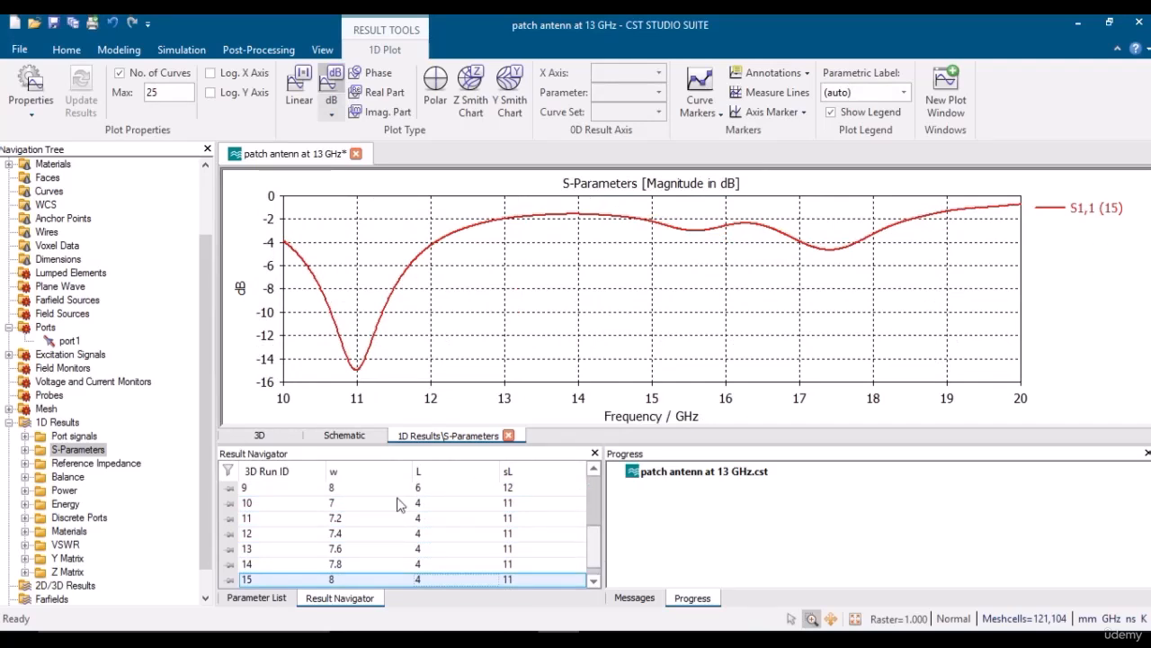
Compare the S1,1 curves run by run from run 10 (w = 7) up to run 15 (w = 8) at L = 4
left_click(339, 507)
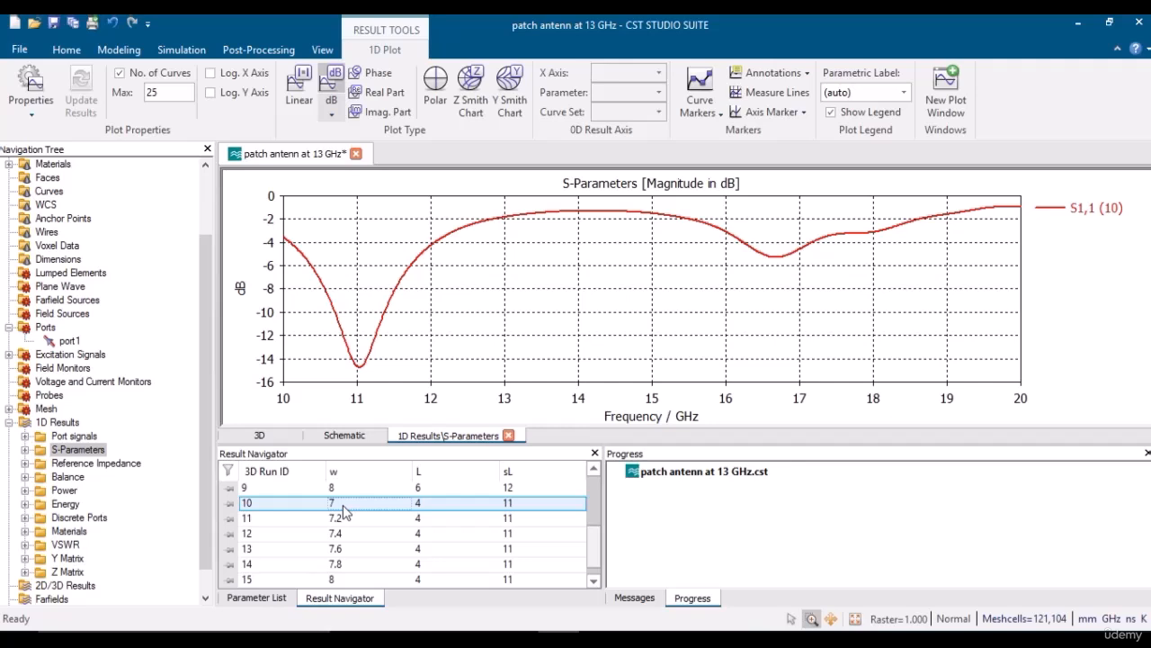
key("Down")
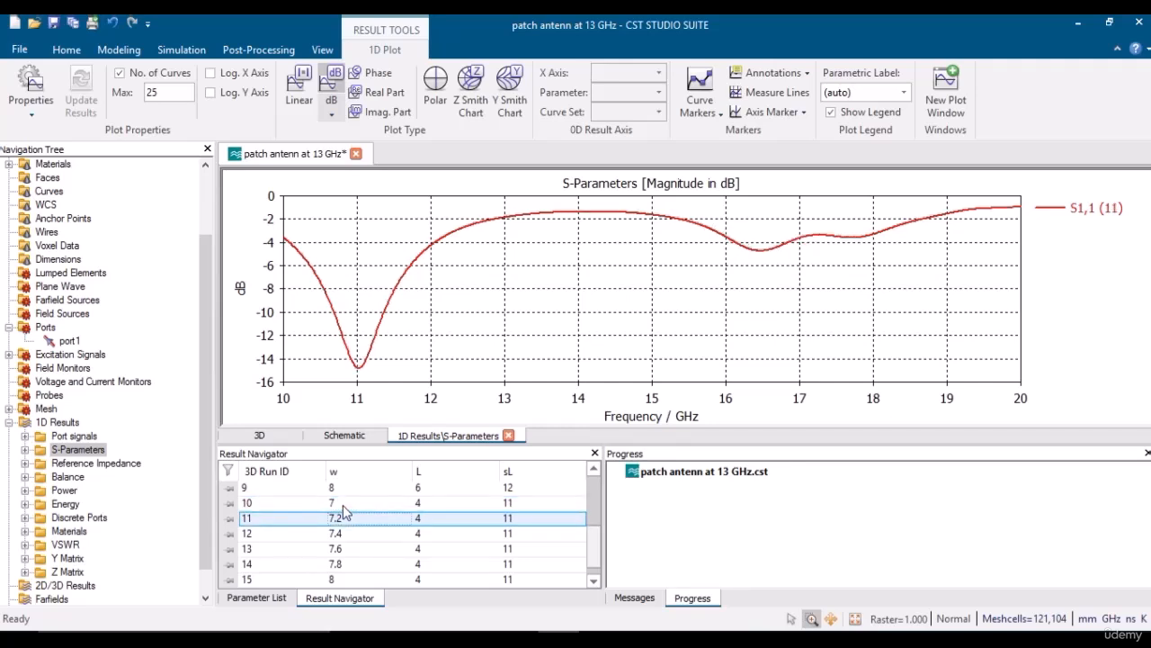
key("Down")
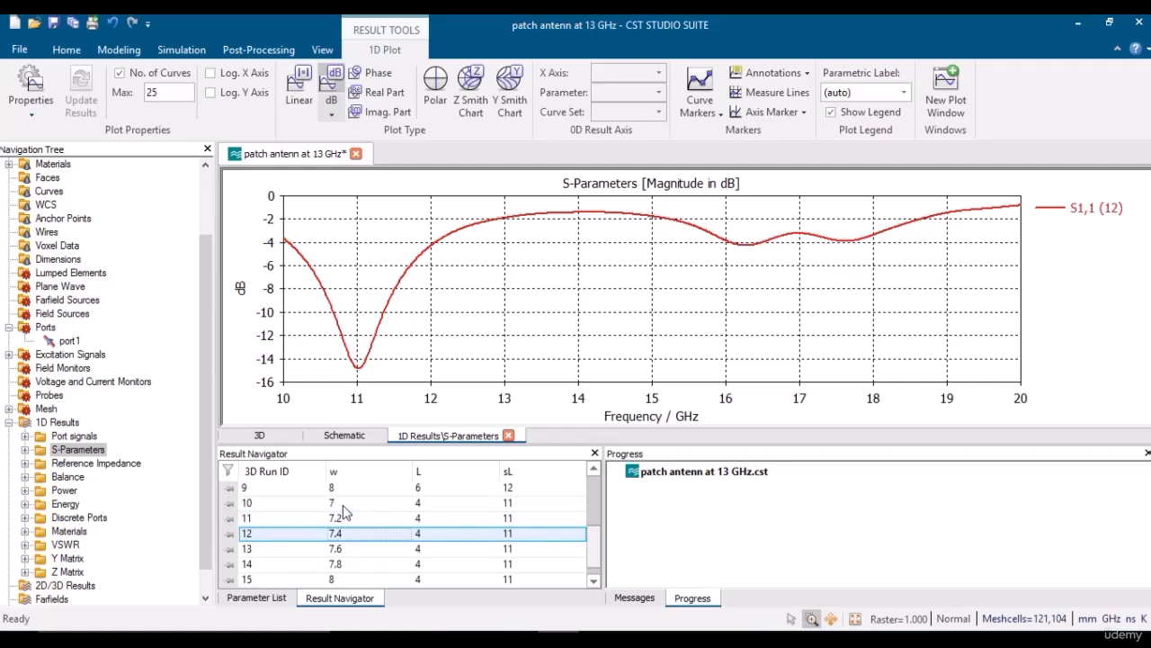
key("Down")
key("Down")
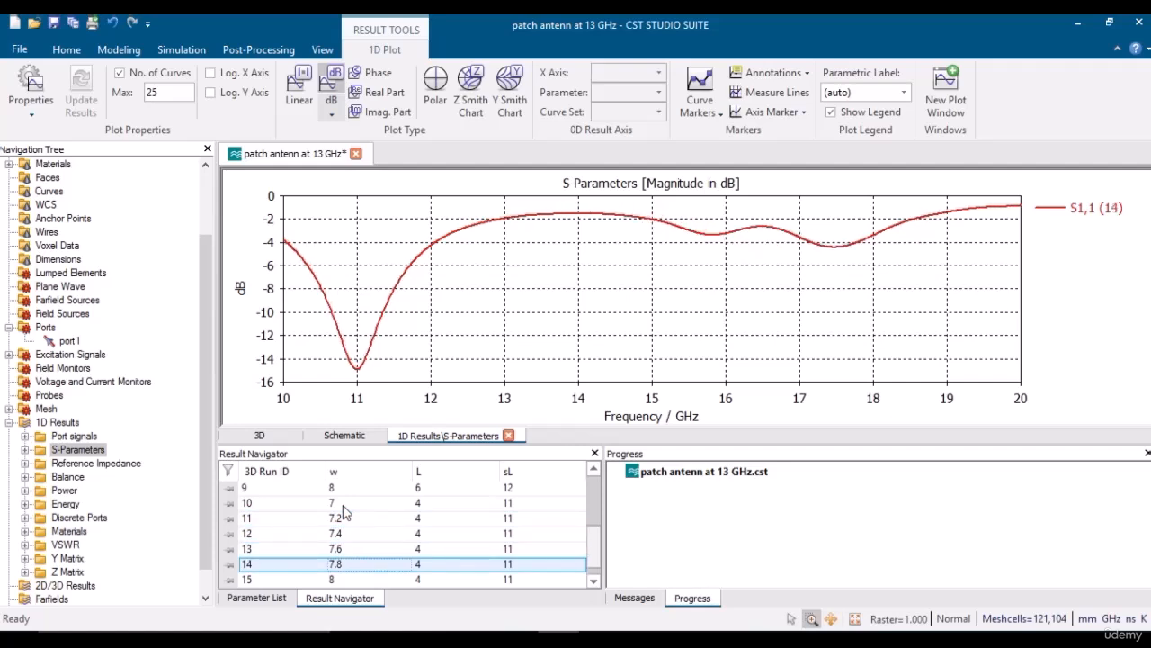
key("Down")
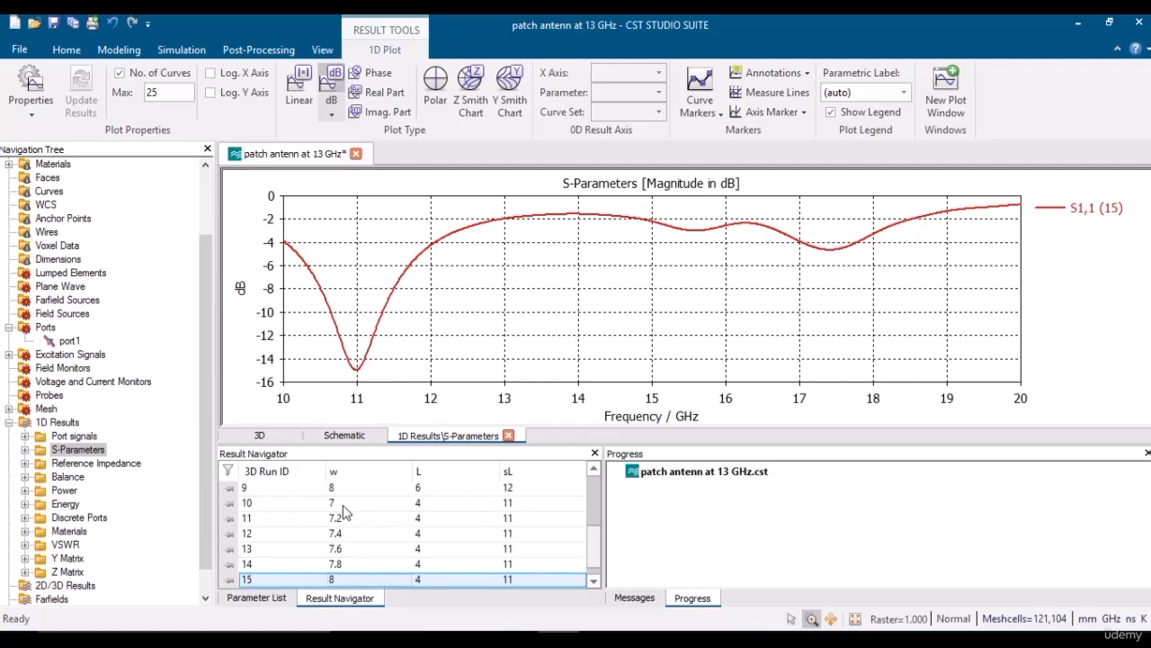
Go back through the S1,1 curves to run 10 and compare its resonance dip with that of run 11
key("Up")
key("Up")
key("Up")
key("Up")
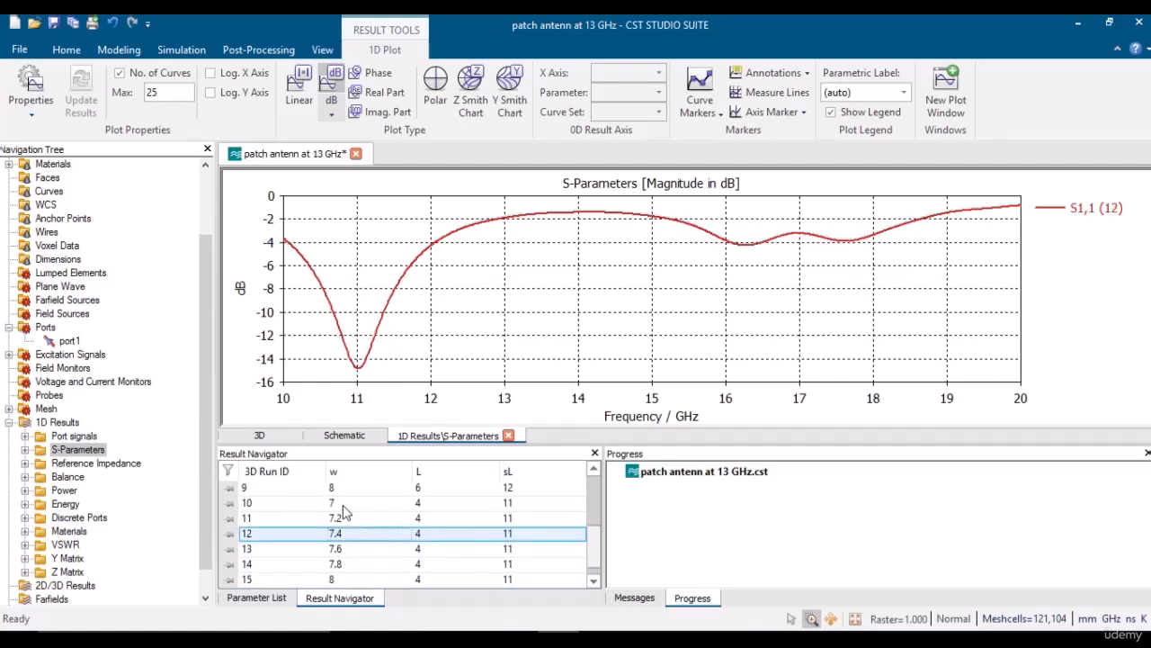
key("Up")
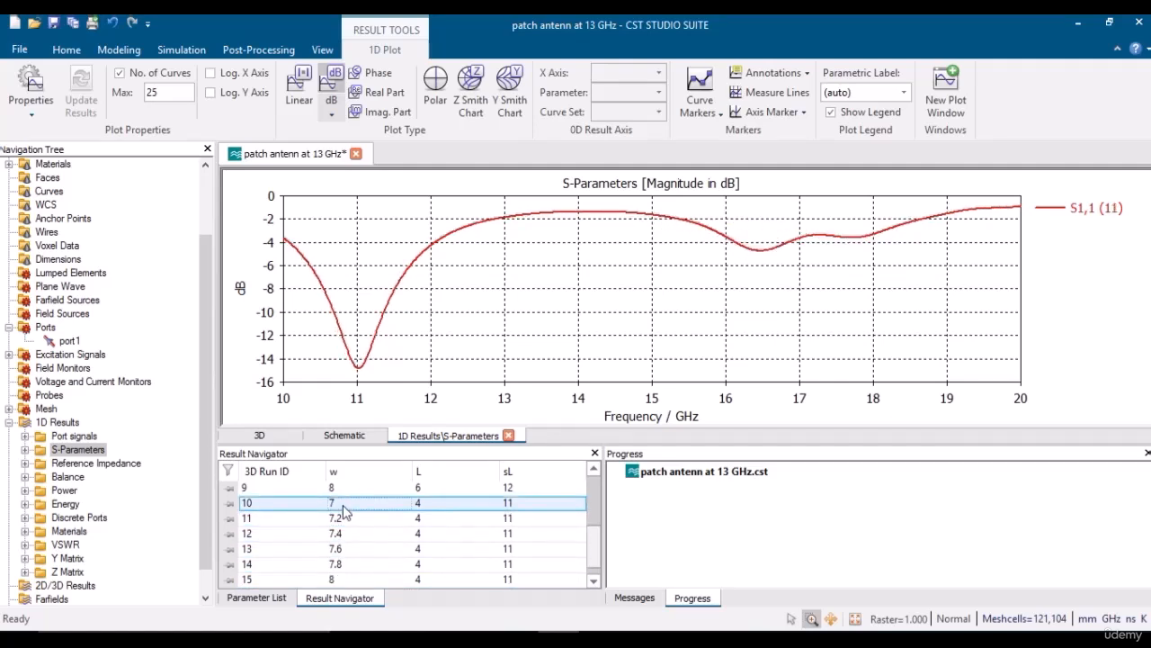
key("Down")
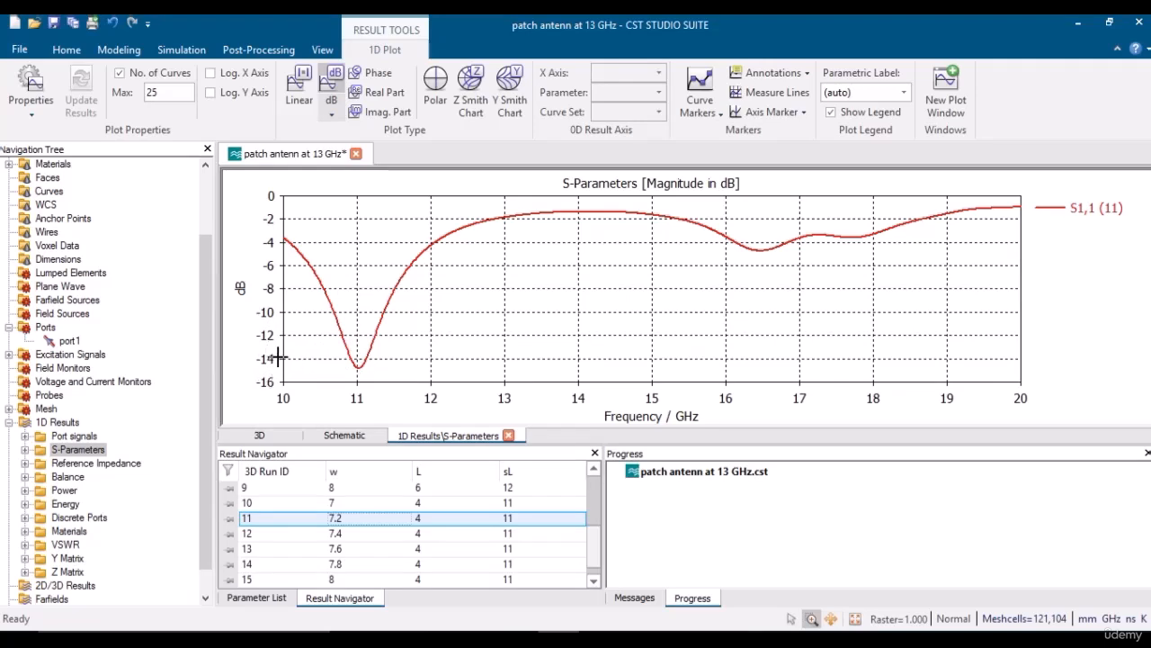
key("Up")
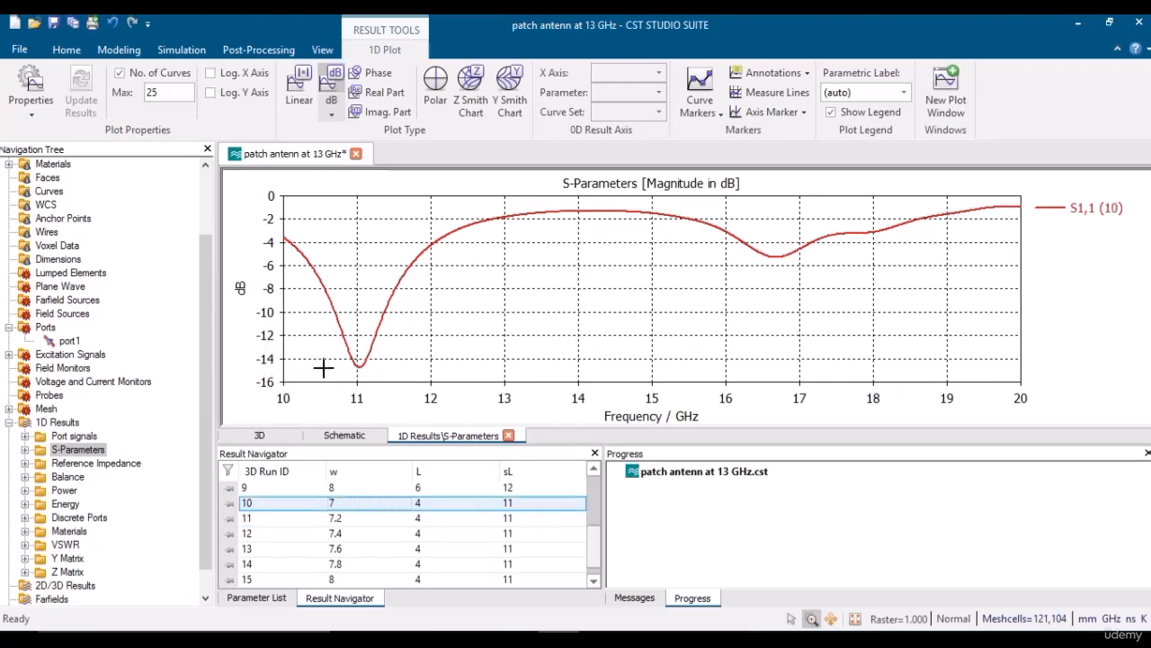
Review the S1,1 curves from run 11 (w = 7.2) to run 14 (w = 7.8) for the best patch width
key("Down")
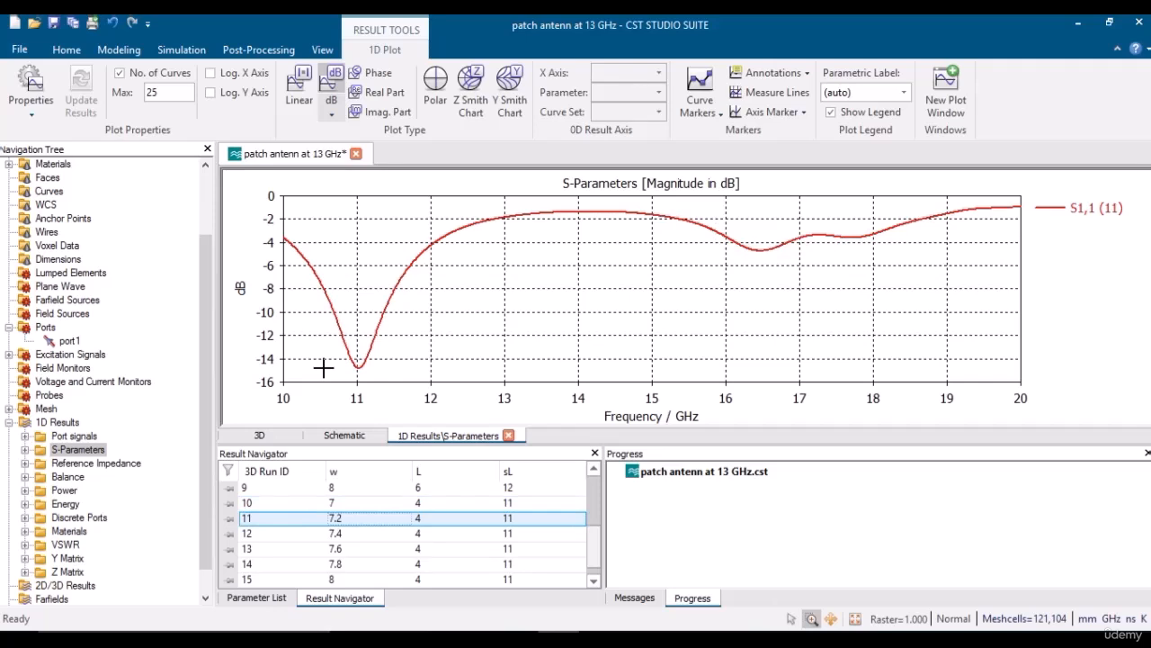
key("Down")
key("Down")
key("Down")
key("Down")
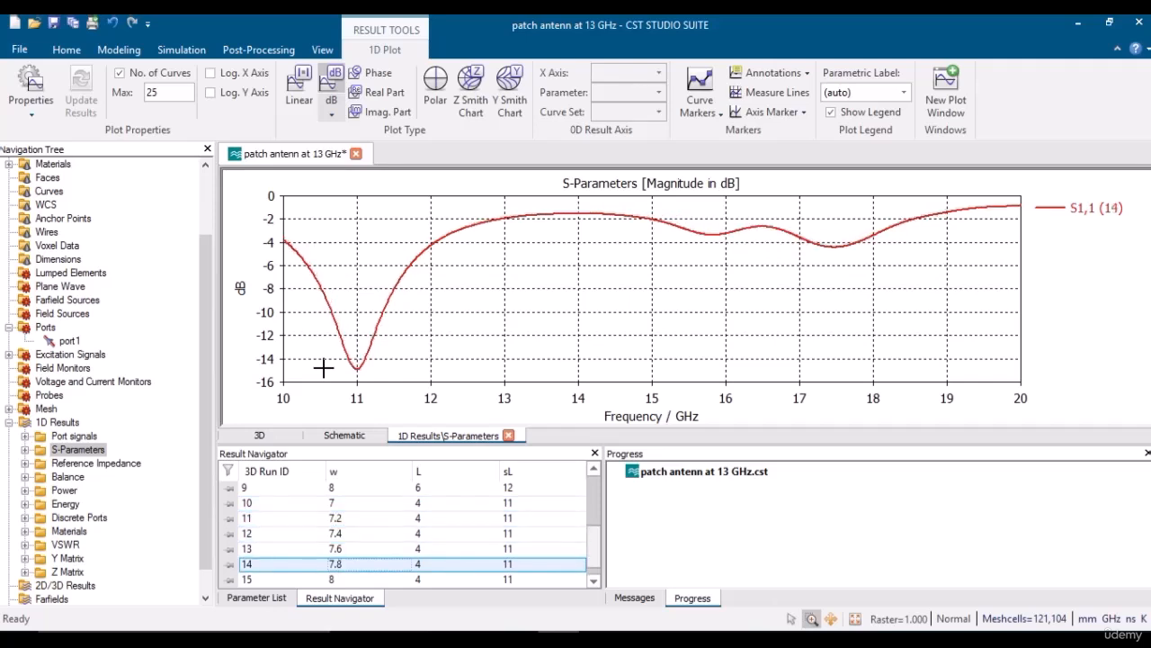
key("Up")
Set the patch width w to 7.8, deleting current results but keeping parametric results and cache, and run the parametric update
left_click(260, 598)
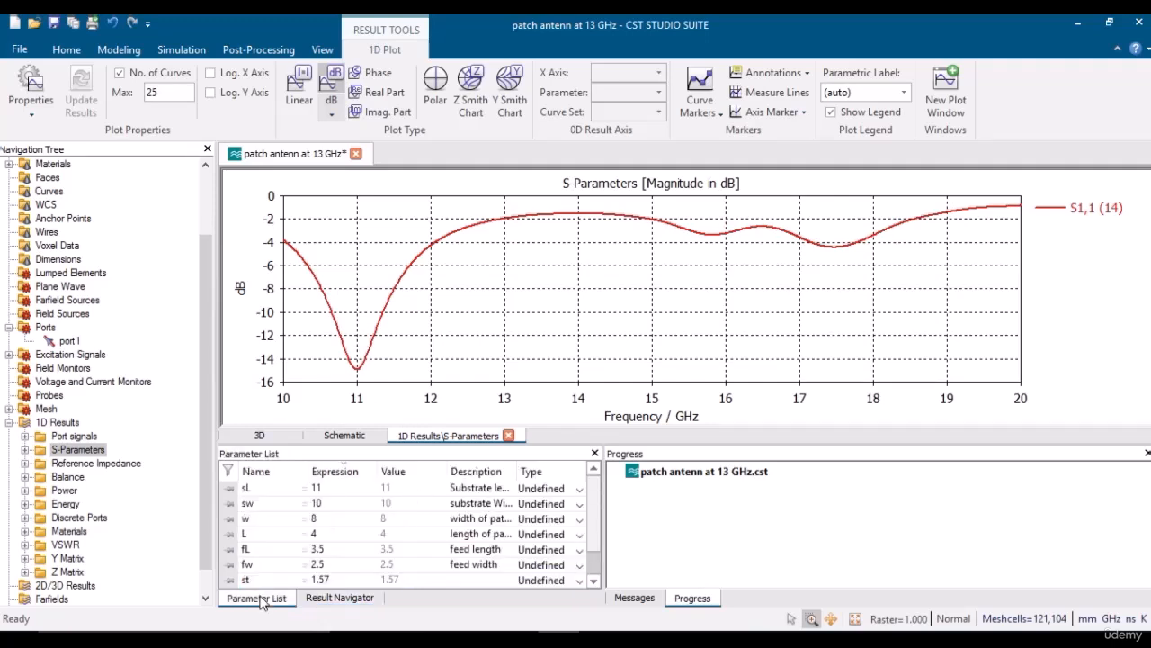
double_click(316, 518)
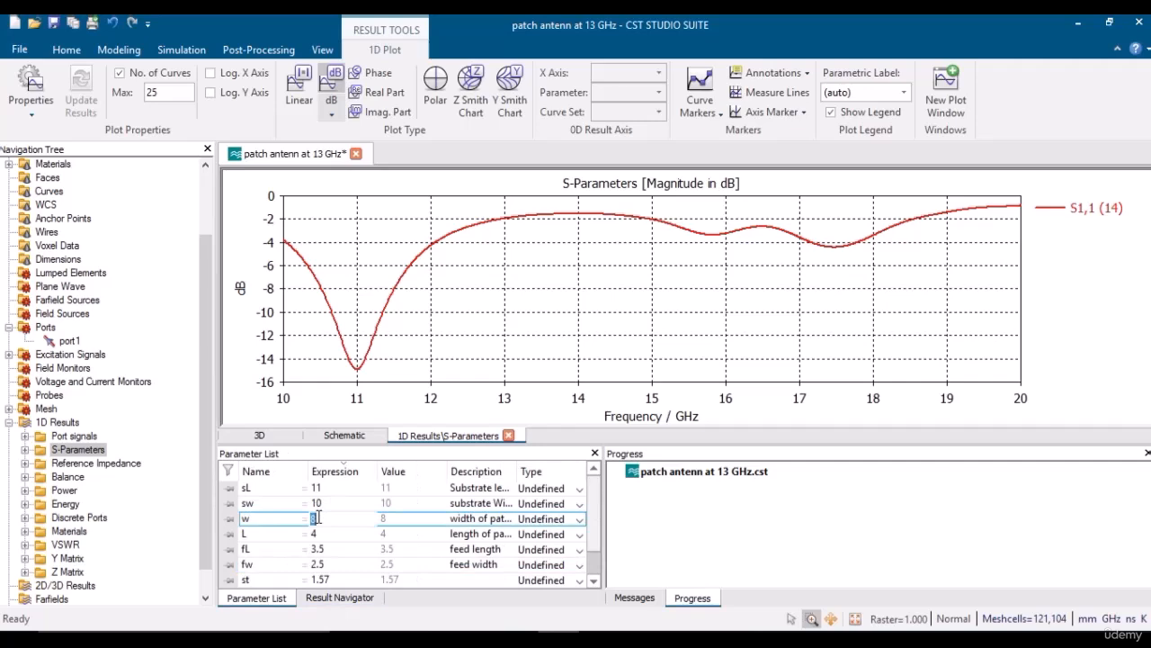
type("7.8")
left_click(270, 437)
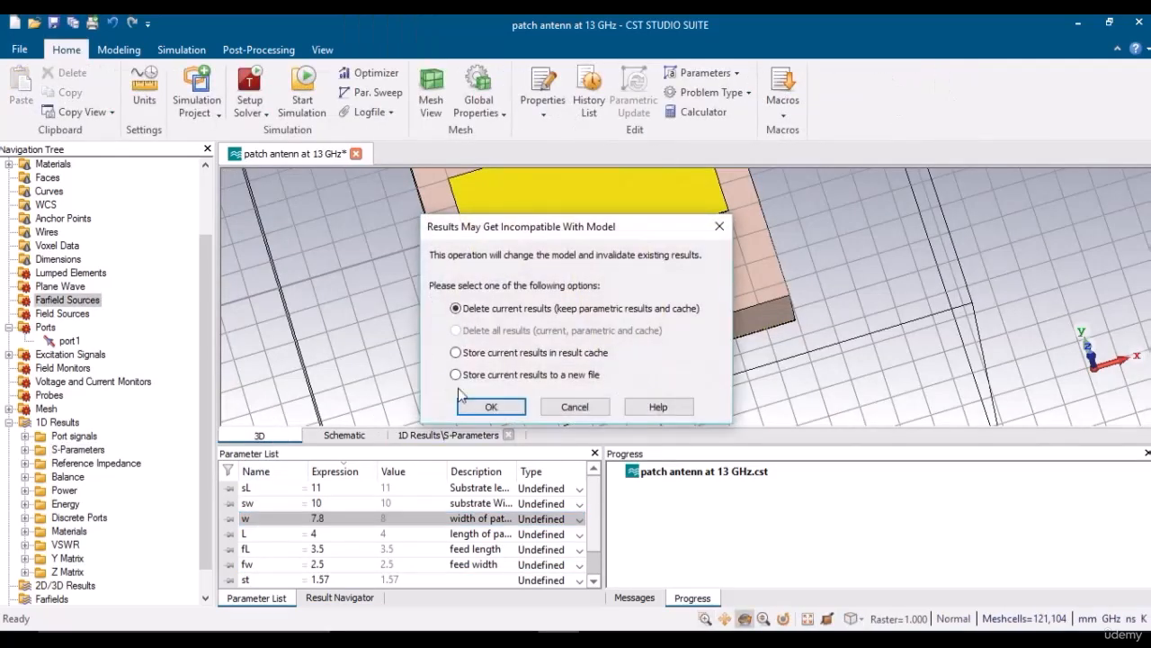
left_click(492, 407)
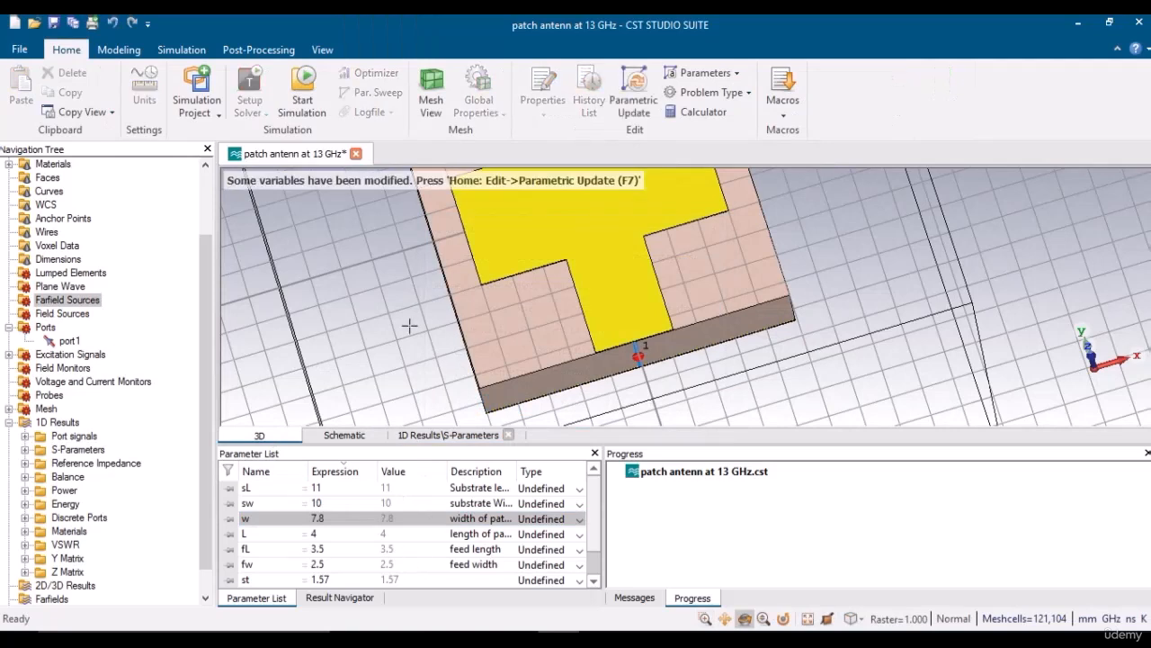
left_click(644, 90)
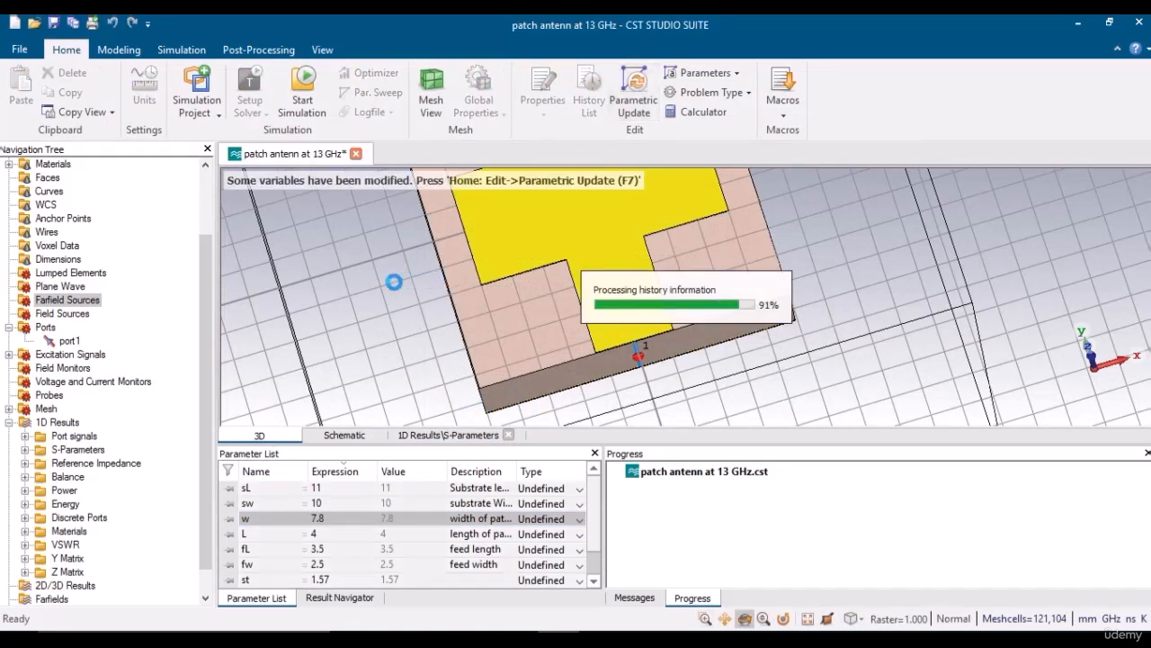